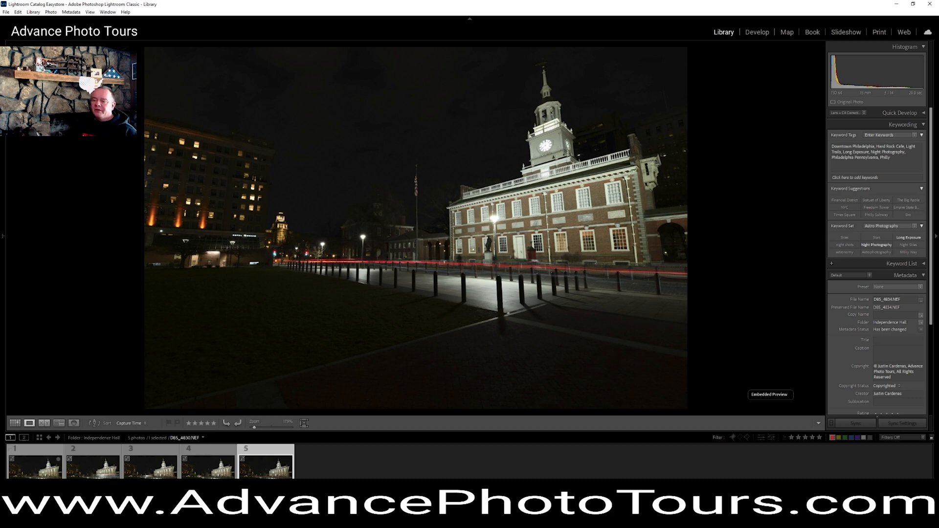
Review the five Independence Hall night exposures one by one to compare their light trails.
{"action": "left_click", "coordinate": [32, 468]}
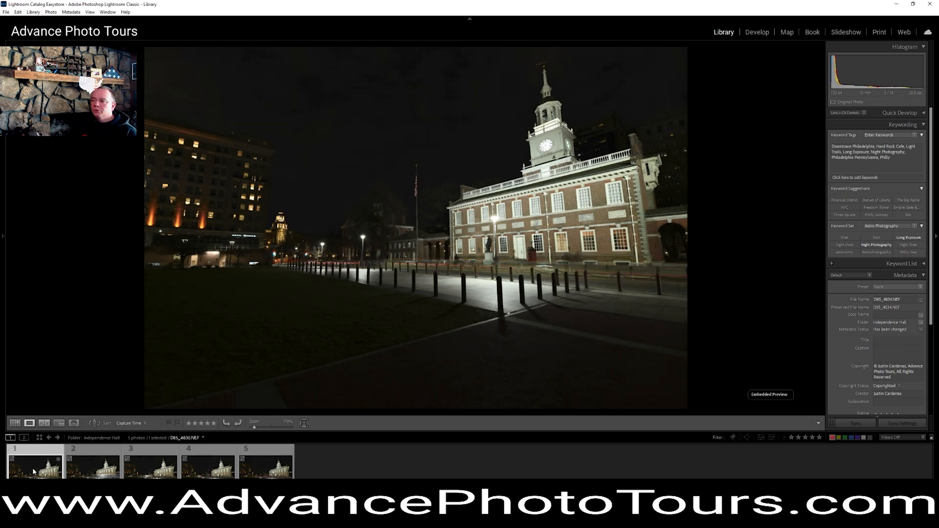
{"action": "left_click", "coordinate": [99, 472]}
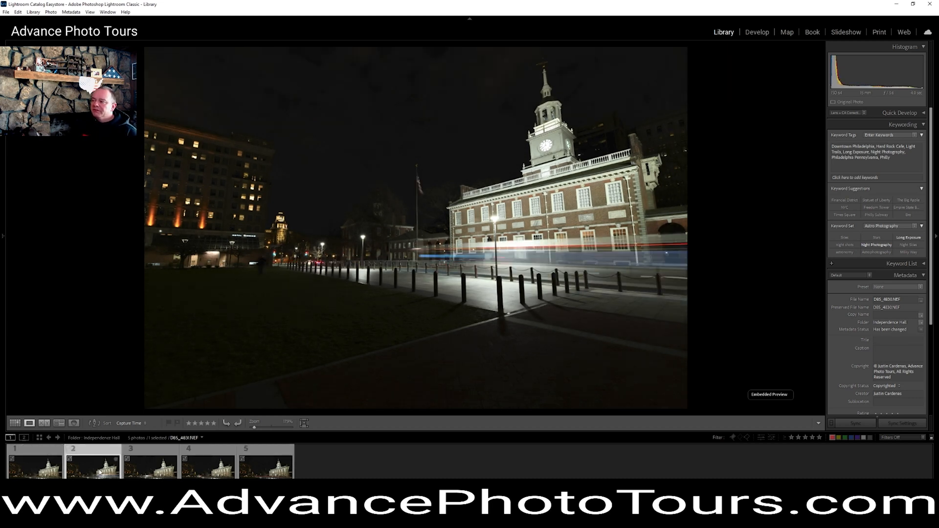
{"action": "left_click", "coordinate": [152, 468]}
{"action": "left_click", "coordinate": [208, 467]}
{"action": "left_click", "coordinate": [266, 467]}
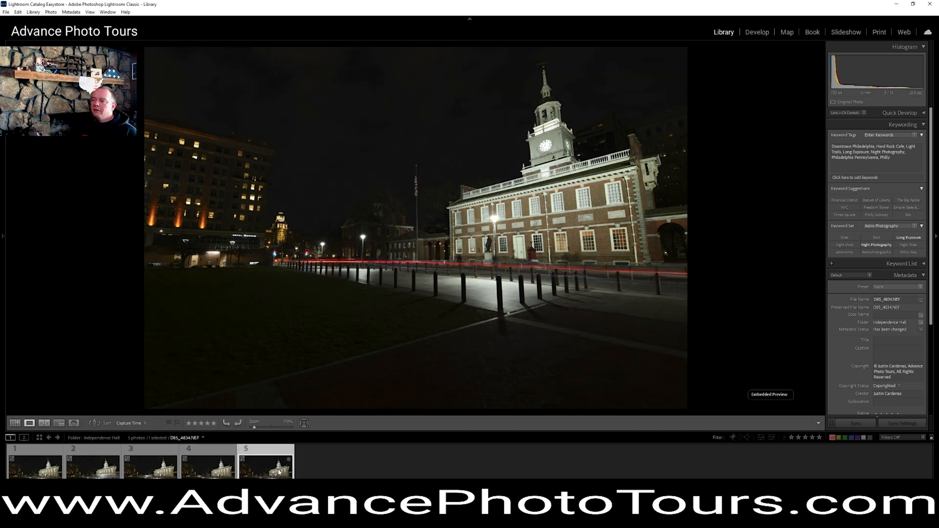
Select all five Independence Hall photos and open them as layers in a single Photoshop document.
{"action": "left_click", "coordinate": [51, 475], "text": "shift"}
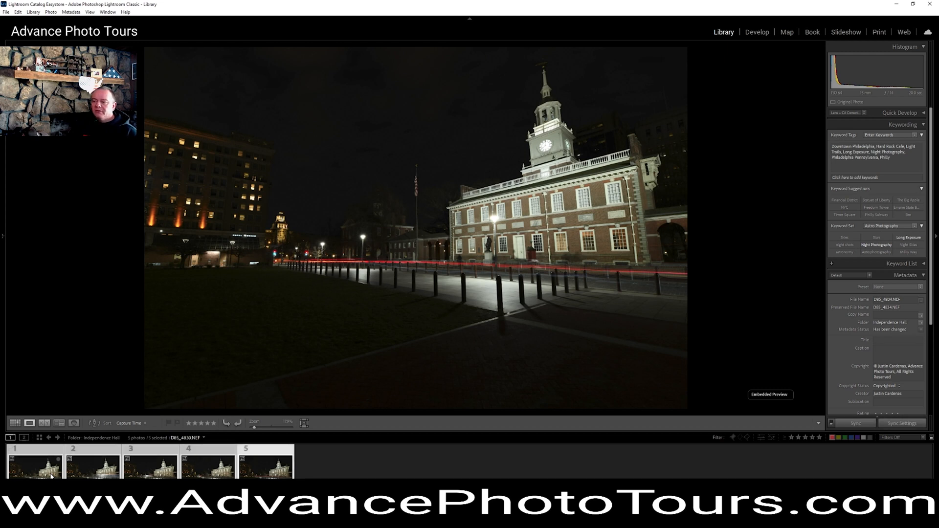
{"action": "right_click", "coordinate": [264, 470]}
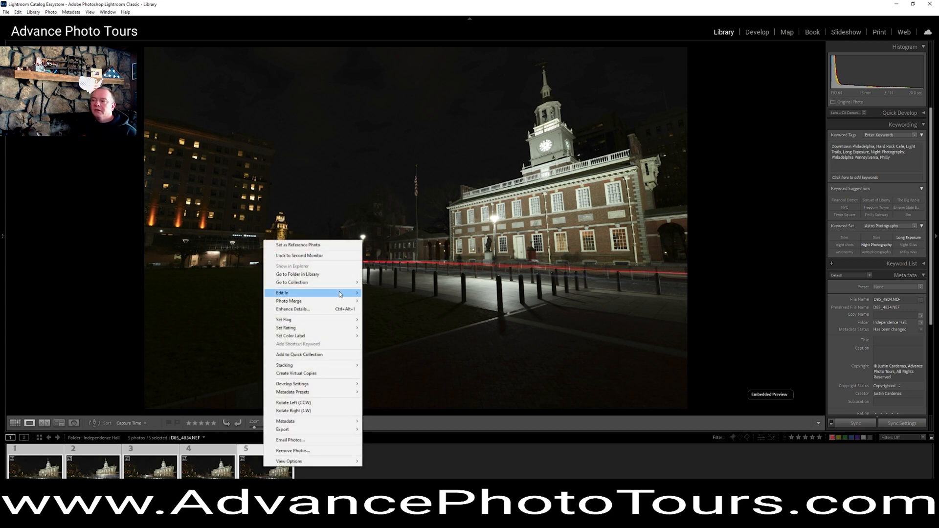
{"action": "mouse_move", "coordinate": [344, 299]}
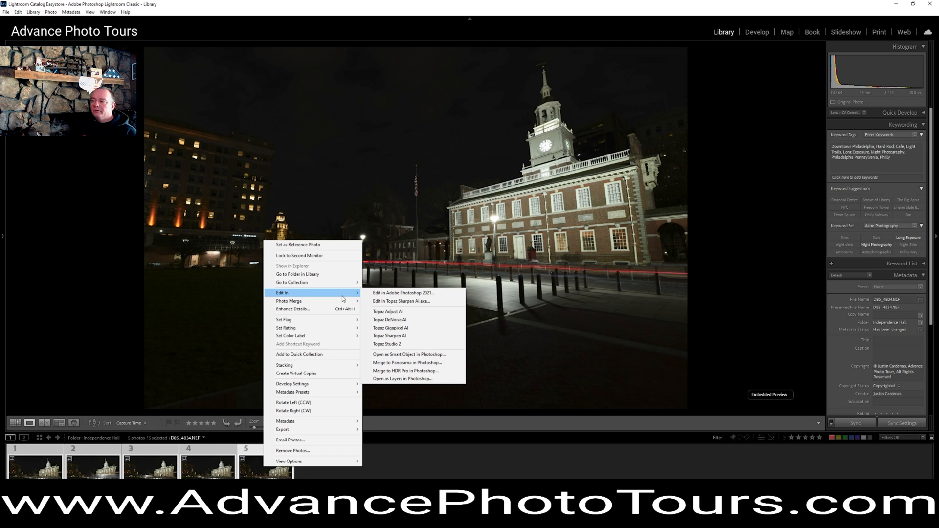
{"action": "left_click", "coordinate": [398, 380]}
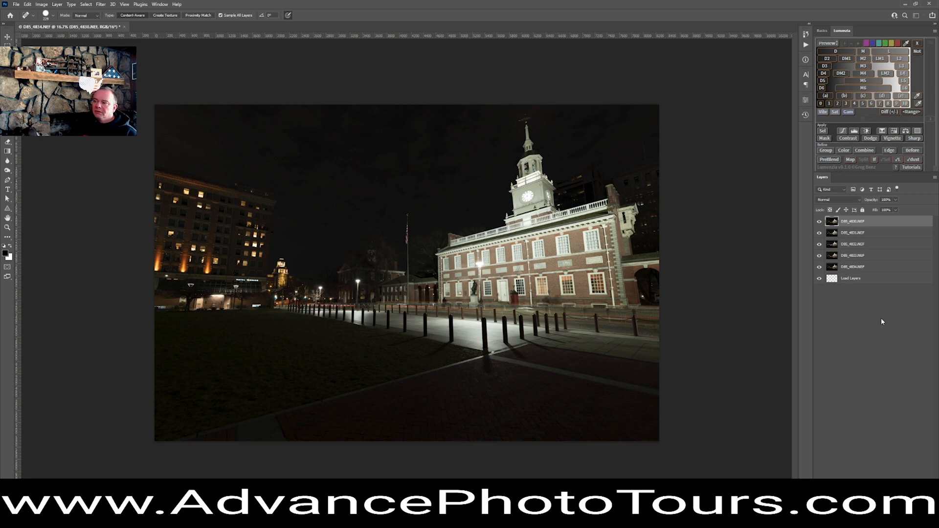
Hide the upper photo layers and show them again one by one to examine the light trails in each exposure.
{"action": "left_click", "coordinate": [820, 244]}
{"action": "left_click", "coordinate": [820, 233]}
{"action": "left_click", "coordinate": [820, 222]}
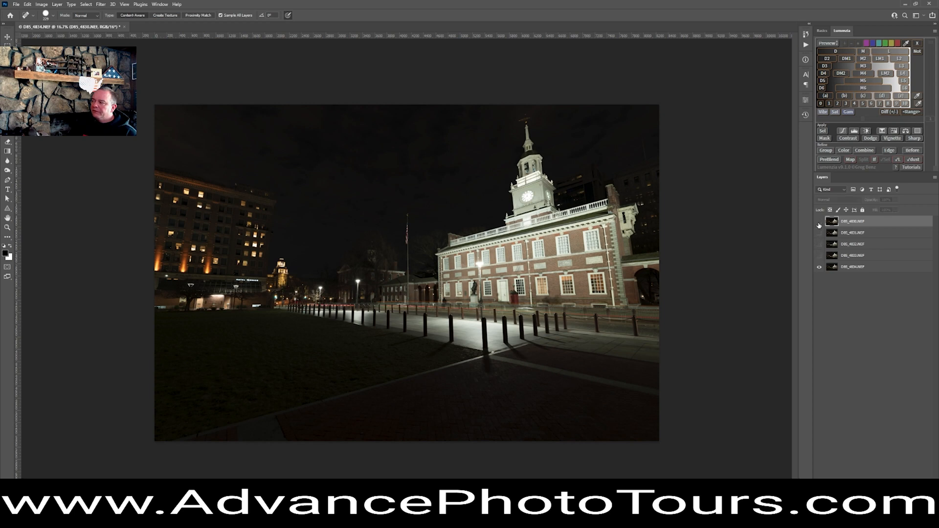
{"action": "left_click", "coordinate": [820, 256]}
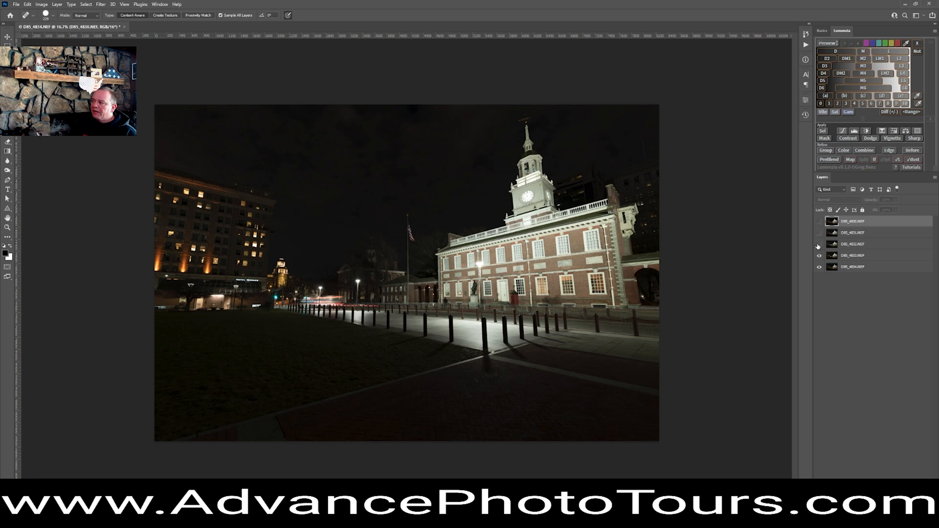
{"action": "left_click", "coordinate": [819, 244]}
{"action": "left_click", "coordinate": [819, 233]}
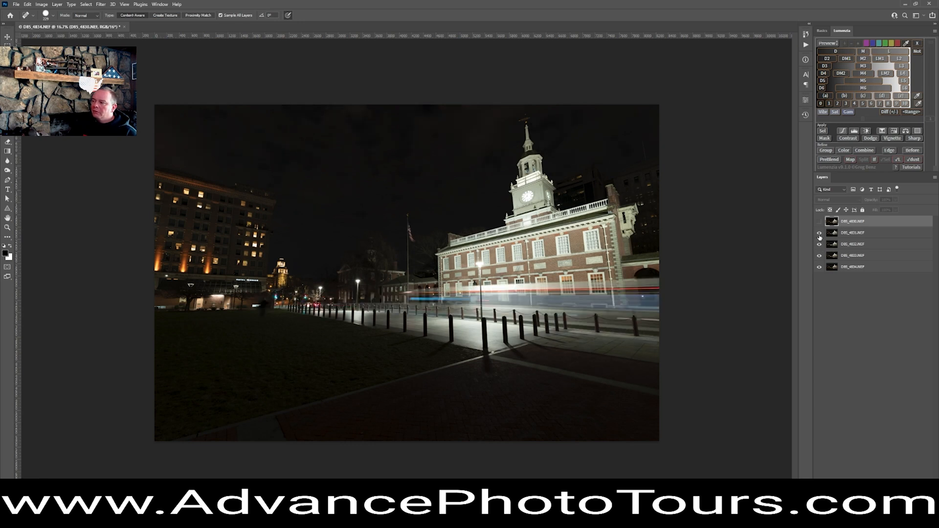
{"action": "left_click", "coordinate": [819, 222]}
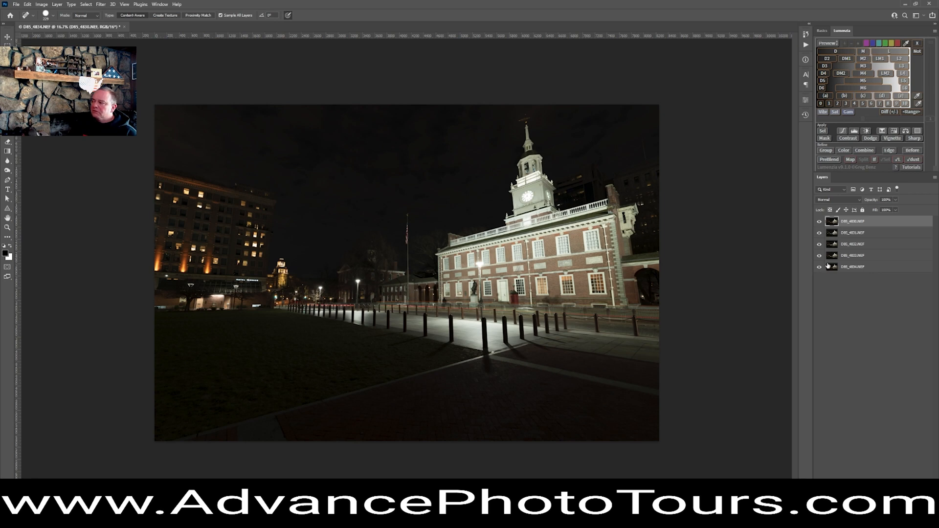
Move layer D85_4830.NEF to the bottom of the stack as the base, and review the four layers above it one at a time.
{"action": "left_click_drag", "start_coordinate": [888, 222], "coordinate": [893, 293]}
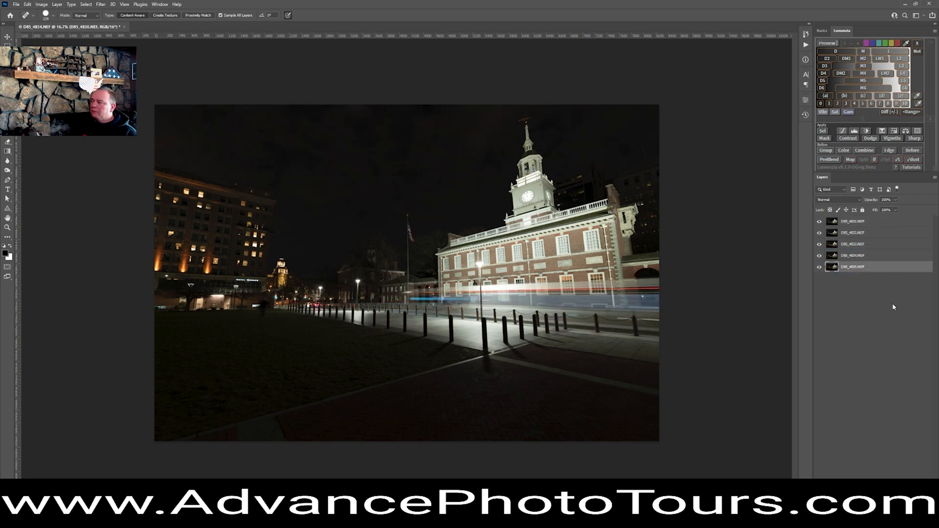
{"action": "left_click_drag", "start_coordinate": [820, 257], "coordinate": [818, 223]}
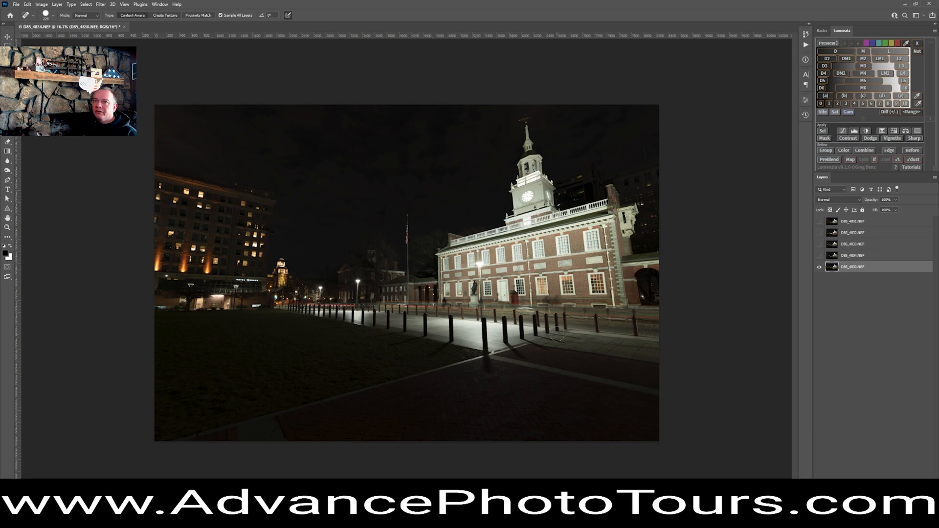
{"action": "left_click", "coordinate": [820, 256]}
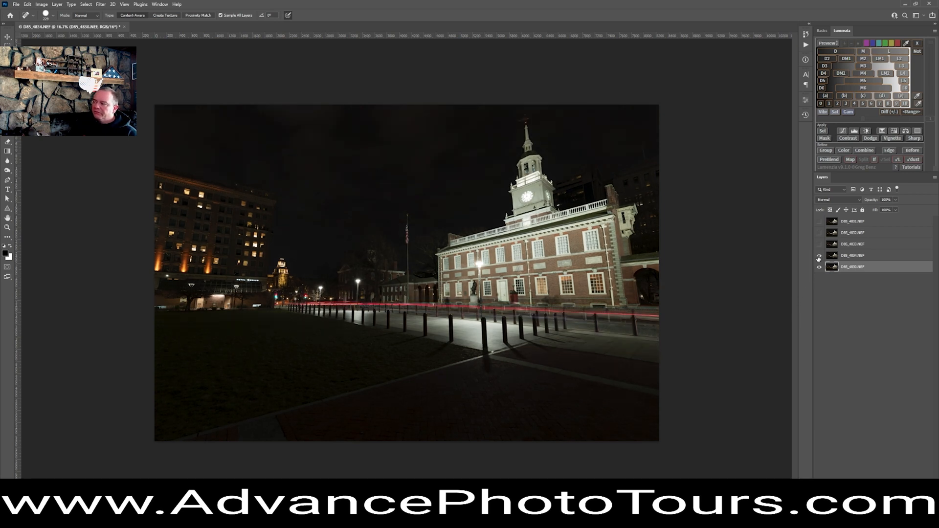
{"action": "left_click", "coordinate": [819, 245]}
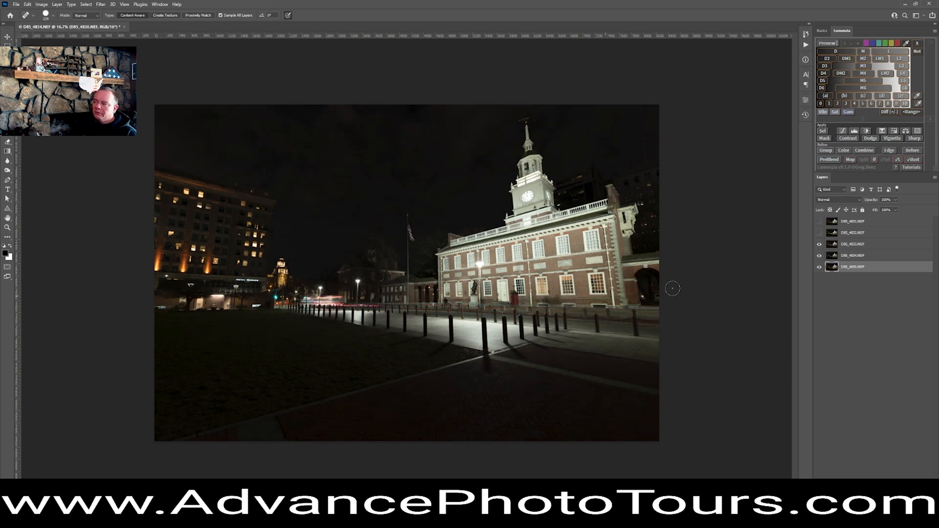
{"action": "left_click", "coordinate": [820, 233]}
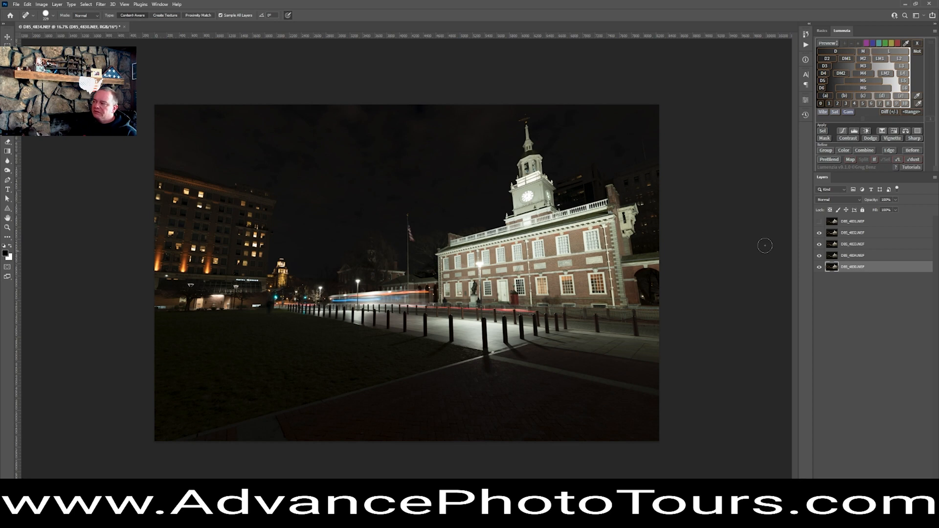
{"action": "left_click", "coordinate": [819, 221]}
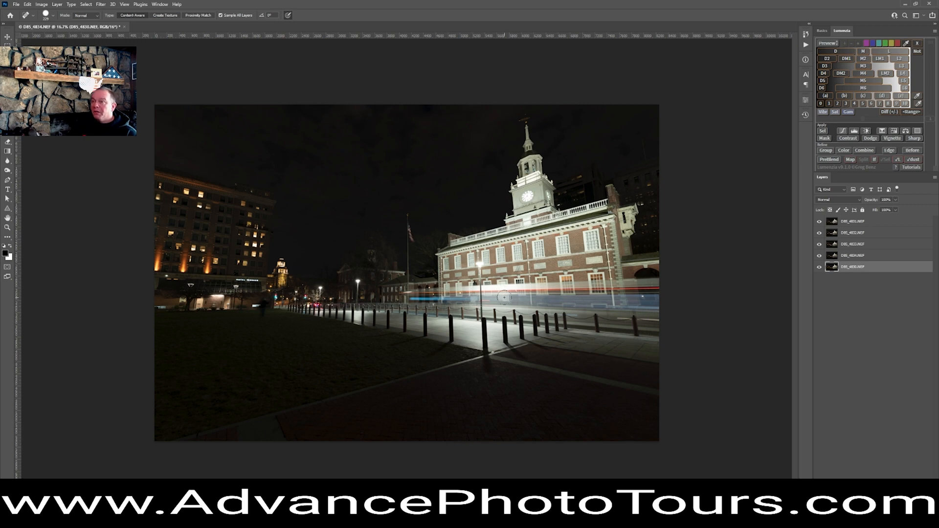
Set the blend mode of the two layers directly above the base, D85_4834.NEF and D85_4833.NEF, to Lighten.
{"action": "left_click", "coordinate": [881, 257]}
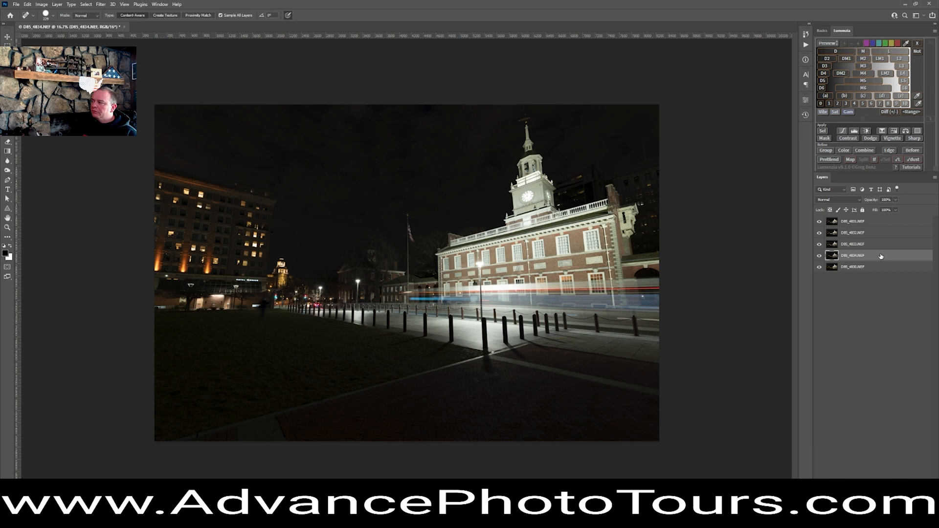
{"action": "left_click", "coordinate": [857, 200]}
{"action": "left_click", "coordinate": [856, 200]}
{"action": "left_click", "coordinate": [848, 200]}
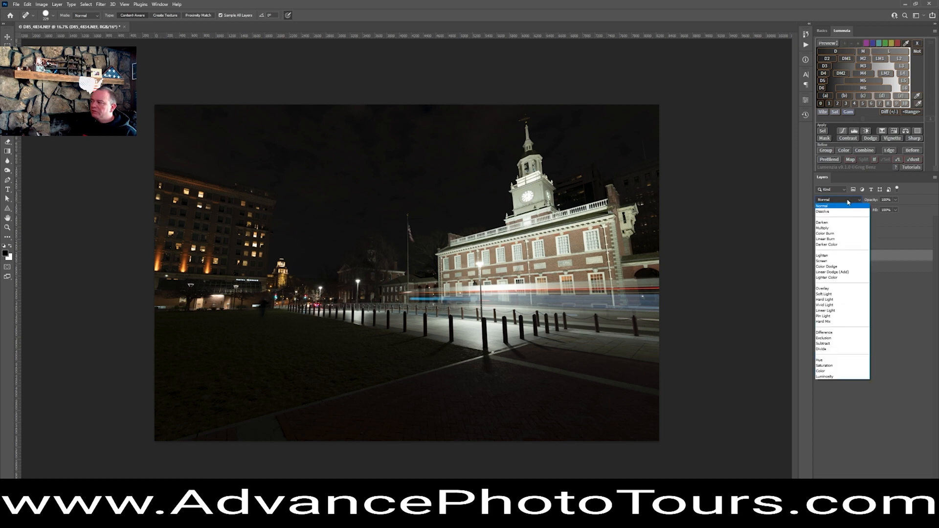
{"action": "left_click", "coordinate": [829, 256]}
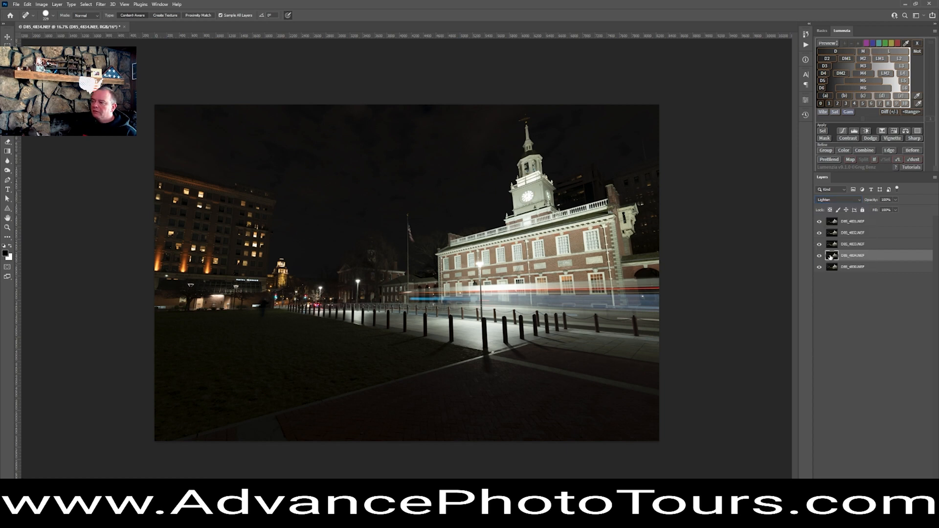
{"action": "left_click", "coordinate": [877, 244]}
{"action": "left_click", "coordinate": [845, 201]}
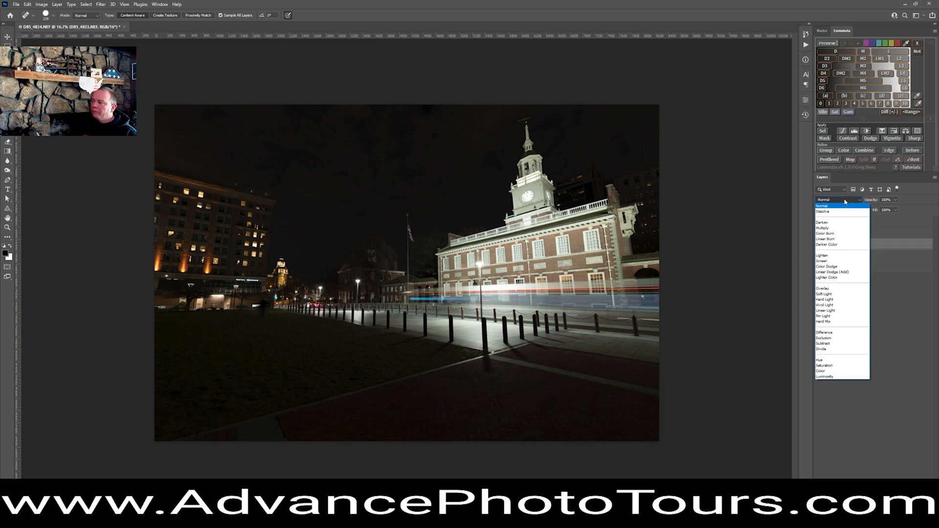
{"action": "left_click", "coordinate": [834, 256]}
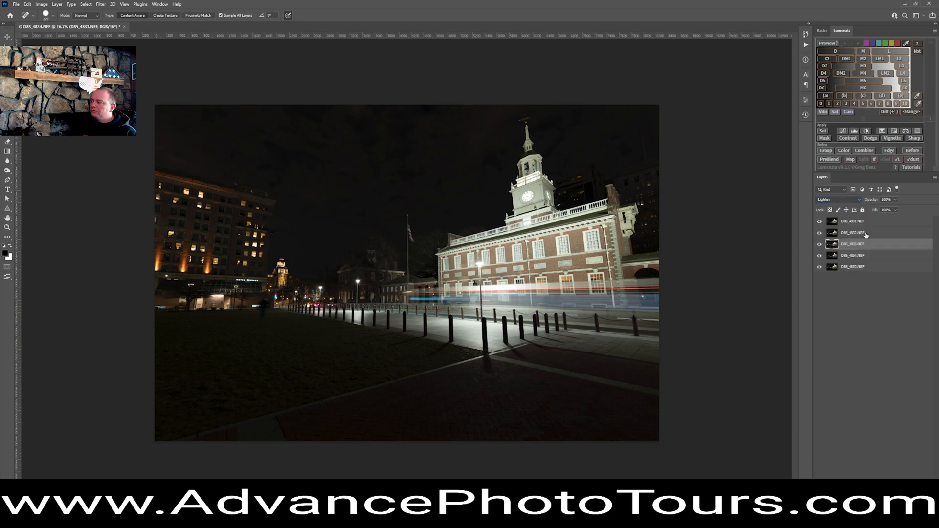
Set the blend mode of the two uppermost layers, D85_4832.NEF and D85_4831.NEF, to Lighten.
{"action": "left_click", "coordinate": [865, 233]}
{"action": "left_click", "coordinate": [840, 201]}
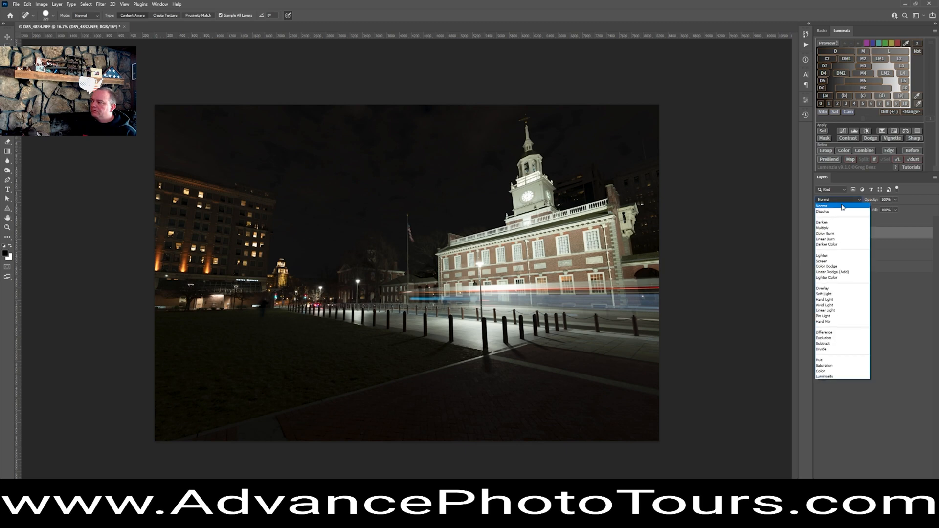
{"action": "left_click", "coordinate": [834, 256]}
{"action": "left_click", "coordinate": [869, 223]}
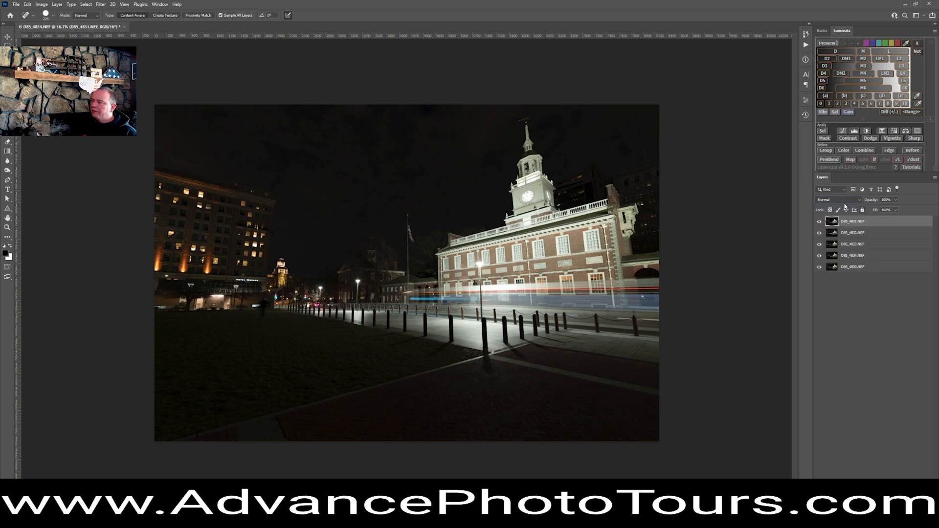
{"action": "left_click", "coordinate": [844, 201]}
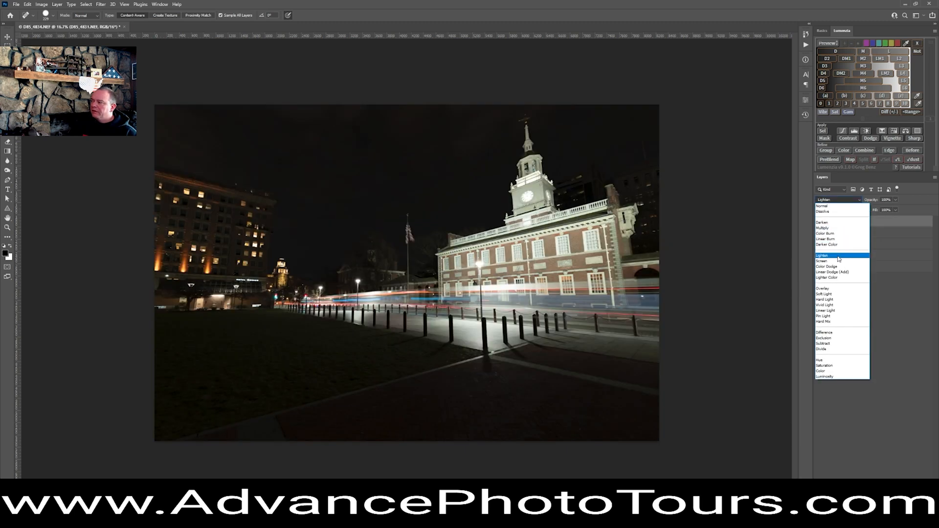
{"action": "left_click", "coordinate": [839, 256]}
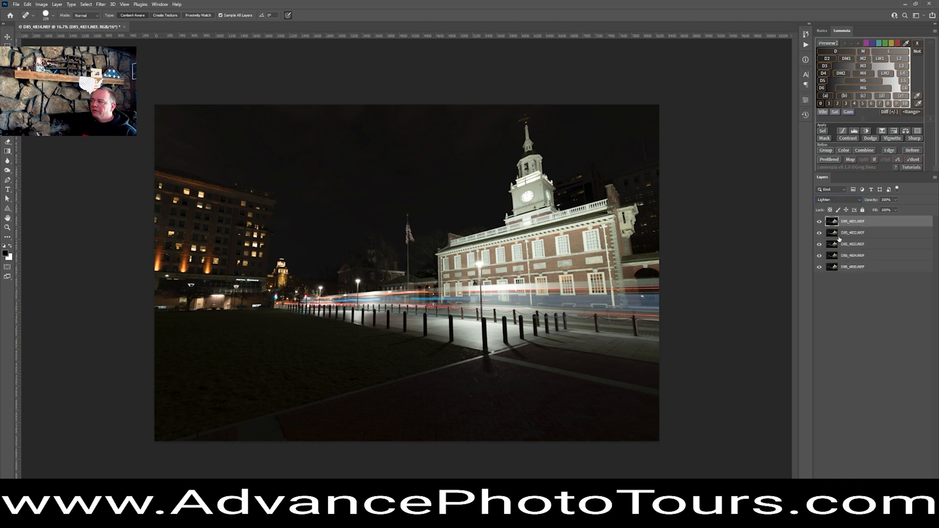
Hide the four Lighten layers and reveal them again from the bottom up to examine what each adds to the blended light trails.
{"action": "left_click", "coordinate": [819, 222]}
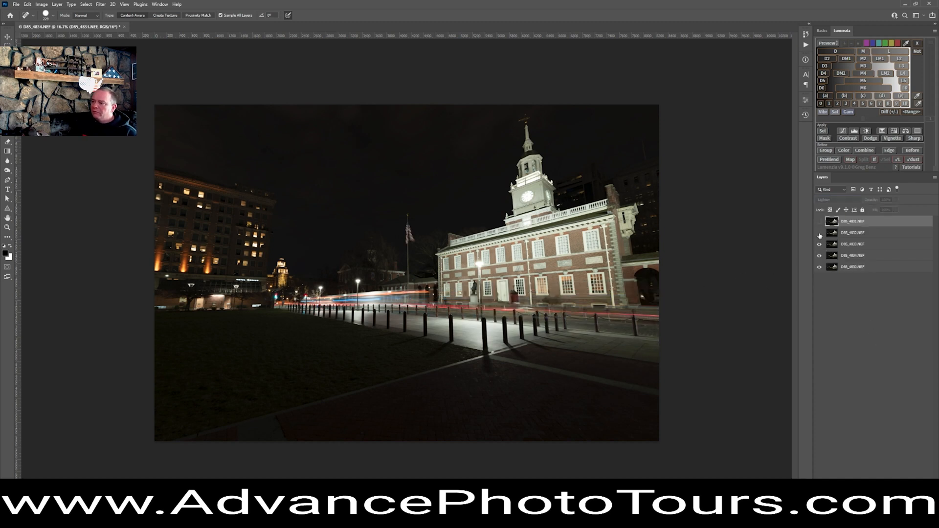
{"action": "left_click", "coordinate": [820, 233]}
{"action": "left_click", "coordinate": [820, 245]}
{"action": "left_click", "coordinate": [819, 256]}
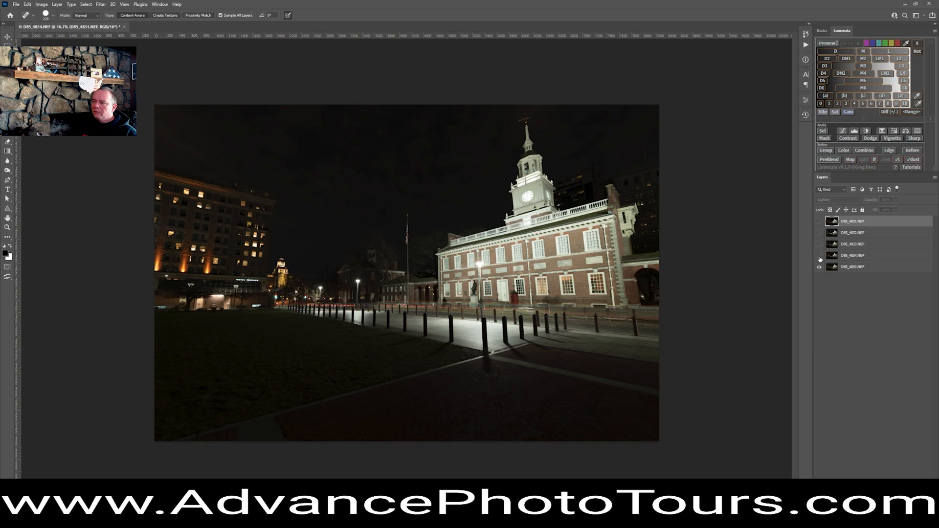
{"action": "left_click", "coordinate": [819, 256]}
{"action": "left_click", "coordinate": [820, 256]}
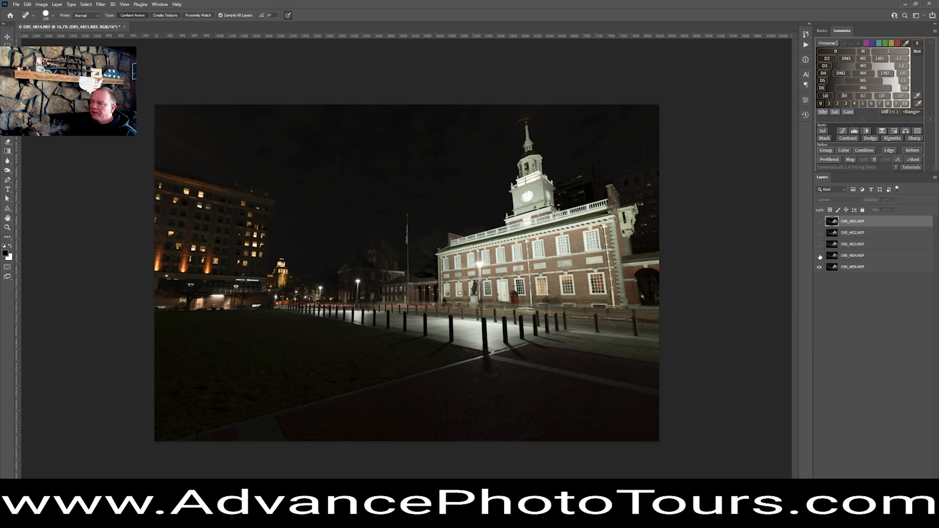
{"action": "left_click", "coordinate": [820, 256]}
{"action": "left_click", "coordinate": [820, 256]}
{"action": "left_click", "coordinate": [820, 256]}
{"action": "left_click", "coordinate": [820, 244]}
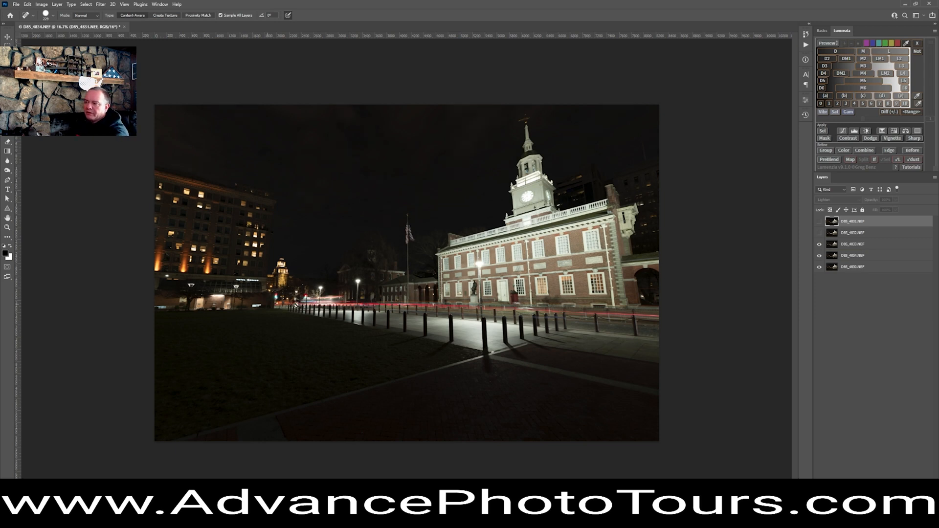
{"action": "left_click", "coordinate": [820, 234]}
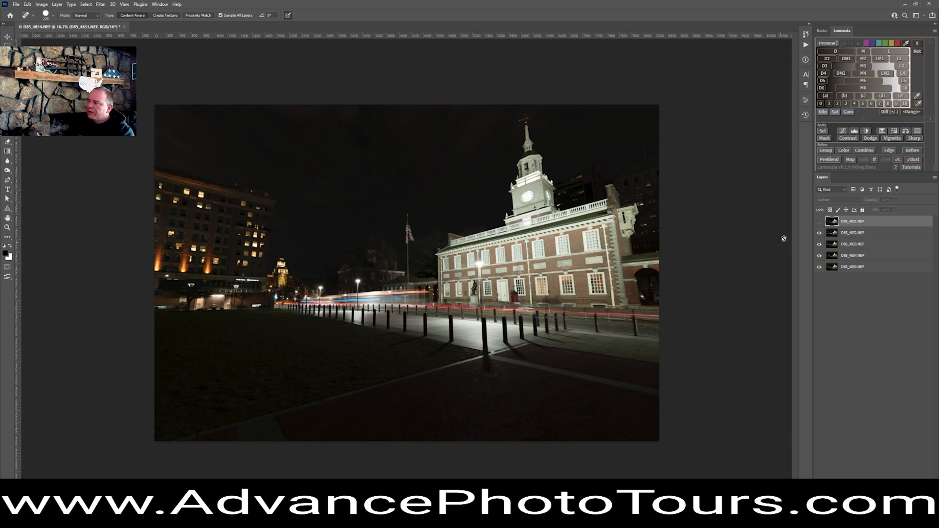
{"action": "left_click", "coordinate": [820, 222]}
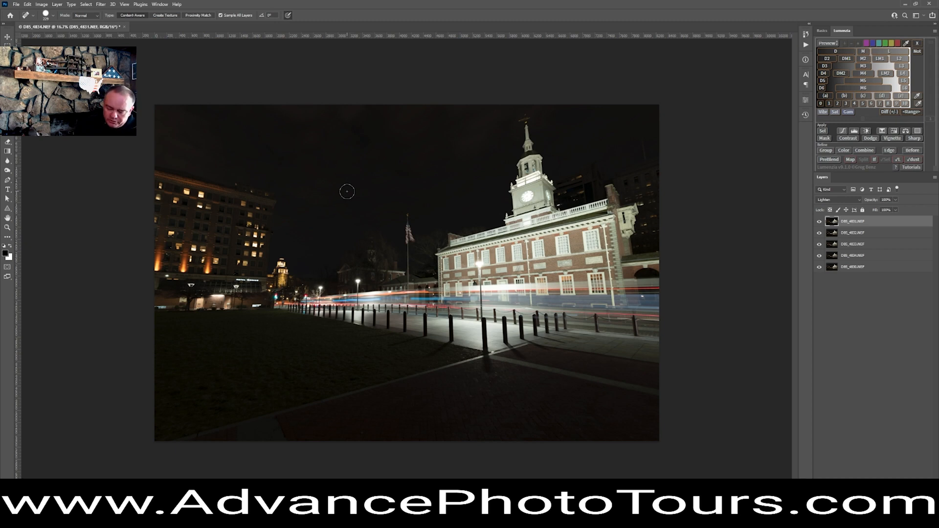
Save the layered composite and switch back to Lightroom Classic.
{"action": "key", "text": "ctrl+s"}
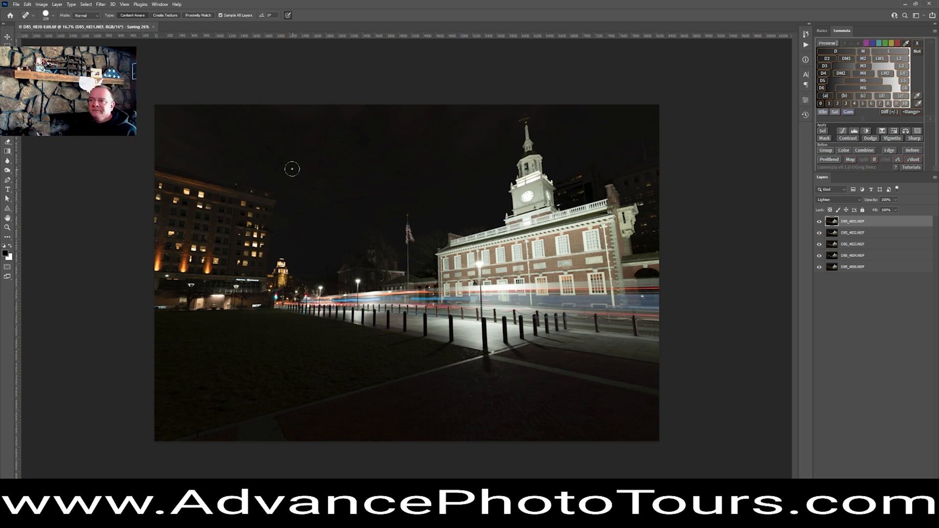
{"action": "mouse_move", "coordinate": [170, 518]}
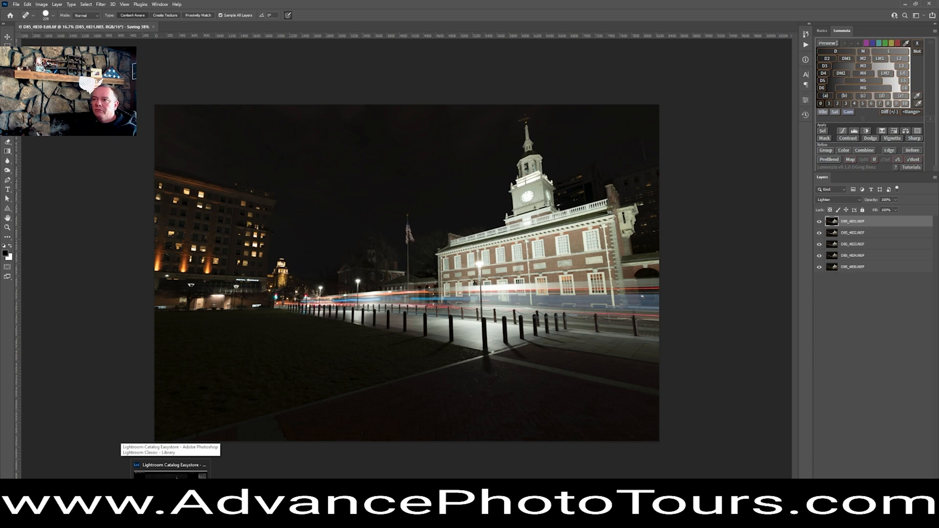
{"action": "left_click", "coordinate": [170, 518]}
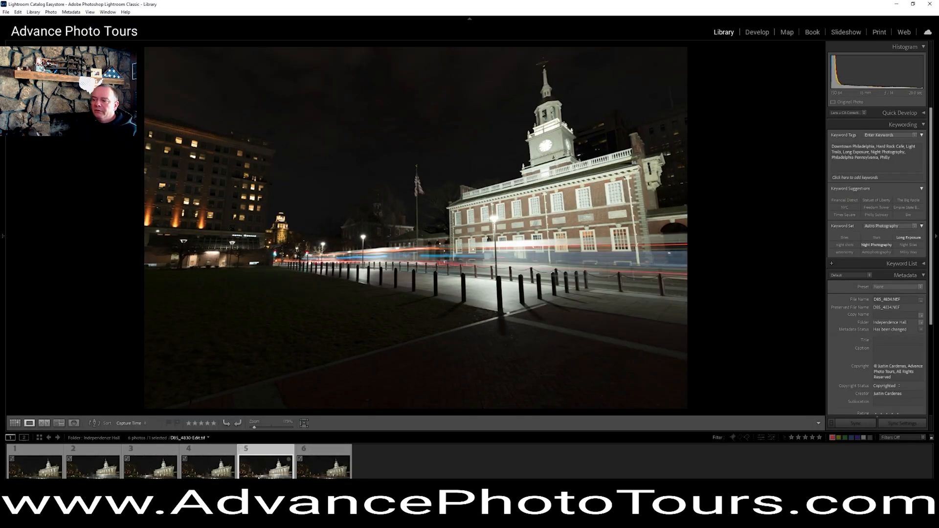
Move the composite D85_4830-Edit.tif to the end of the photo sequence and compare it with the individual exposures.
{"action": "left_click_drag", "start_coordinate": [275, 476], "coordinate": [372, 473]}
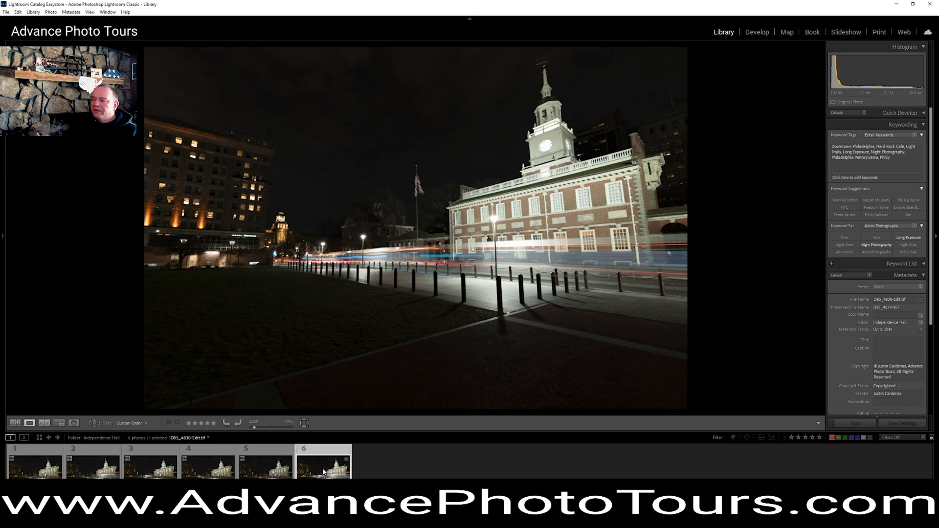
{"action": "left_click", "coordinate": [265, 469]}
{"action": "left_click", "coordinate": [206, 470]}
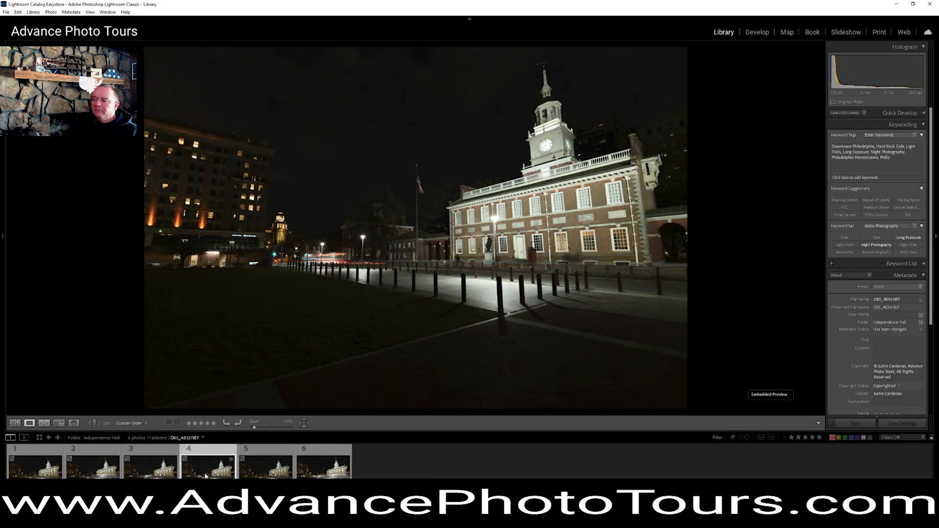
{"action": "left_click", "coordinate": [149, 471]}
{"action": "left_click", "coordinate": [93, 471]}
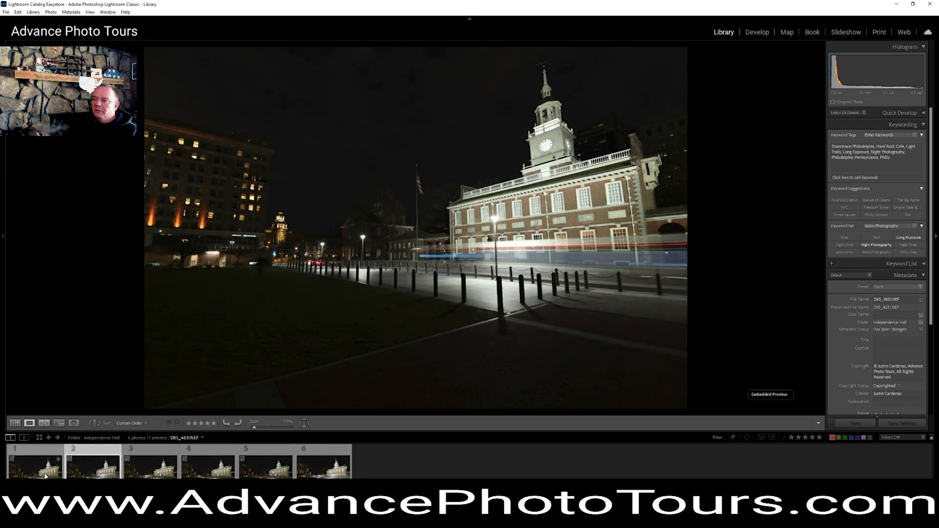
{"action": "left_click", "coordinate": [322, 468]}
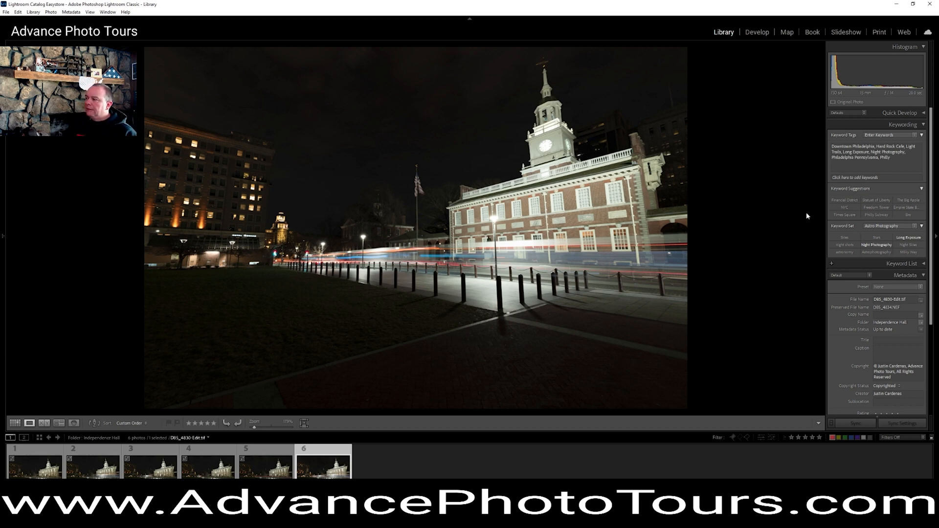
Open the composite in the Develop module and set its Exposure to -0.35, judging both the brightest and darkest extremes.
{"action": "key", "text": "d"}
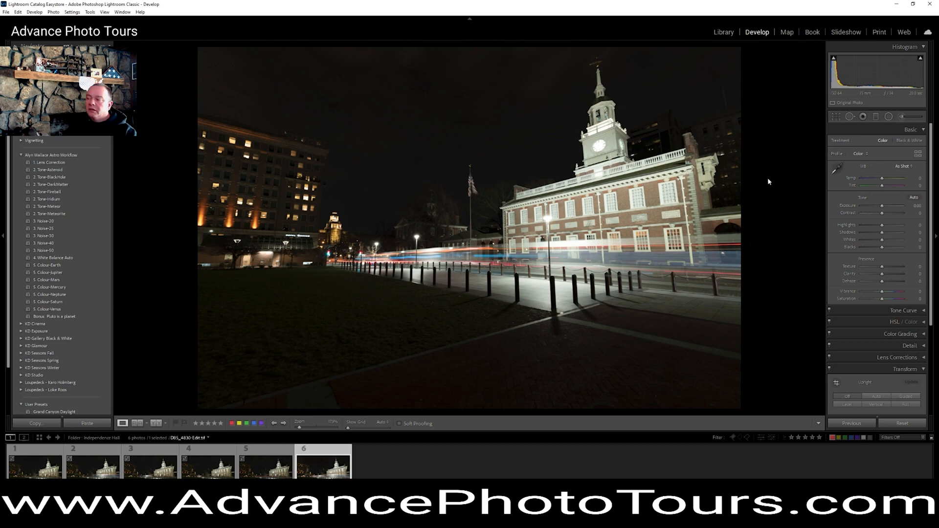
{"action": "key", "text": "equal"}
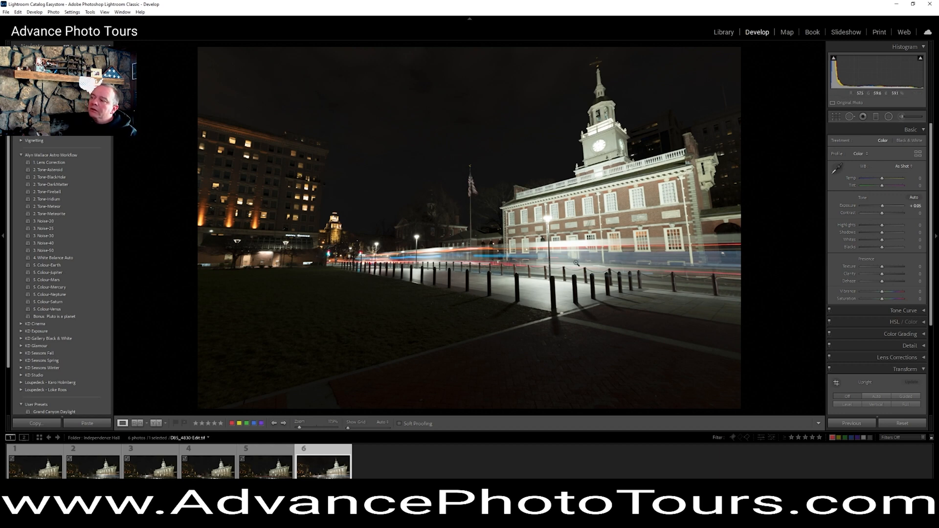
{"action": "key", "text": "equal"}
{"action": "key", "text": "equal"}
{"action": "key", "text": "equal"}
{"action": "key", "text": "equal"}
{"action": "key", "text": "equal"}
{"action": "key", "text": "equal"}
{"action": "key", "text": "equal"}
{"action": "key", "text": "equal"}
{"action": "key", "text": "equal"}
{"action": "key", "text": "equal"}
{"action": "key", "text": "equal"}
{"action": "key", "text": "equal"}
{"action": "key", "text": "equal"}
{"action": "key", "text": "equal"}
{"action": "key", "text": "equal"}
{"action": "key", "text": "equal"}
{"action": "key", "text": "equal"}
{"action": "key", "text": "equal"}
{"action": "key", "text": "equal"}
{"action": "key", "text": "equal"}
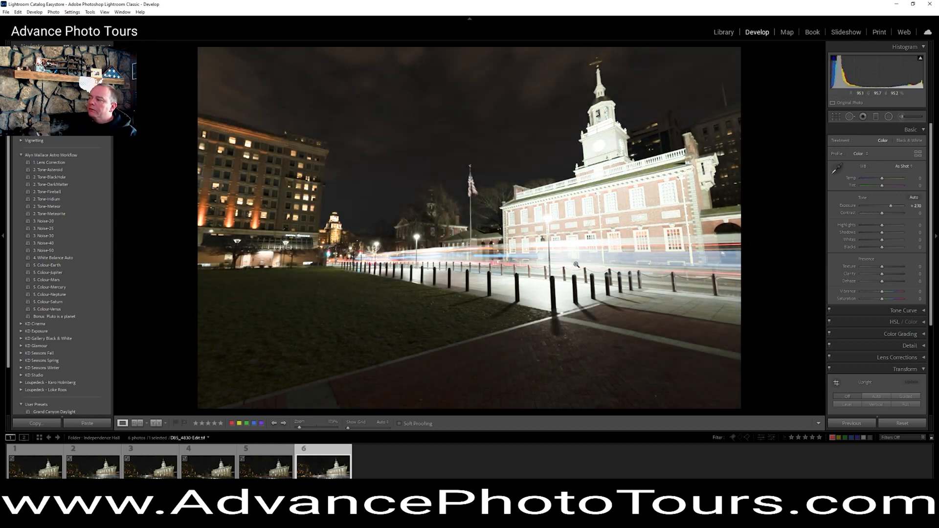
{"action": "key", "text": "minus"}
{"action": "key", "text": "minus"}
{"action": "key", "text": "minus"}
{"action": "key", "text": "minus"}
{"action": "key", "text": "minus"}
{"action": "key", "text": "minus"}
{"action": "key", "text": "minus"}
{"action": "key", "text": "minus"}
{"action": "key", "text": "minus"}
{"action": "key", "text": "minus"}
{"action": "key", "text": "minus"}
{"action": "key", "text": "minus"}
{"action": "key", "text": "minus"}
{"action": "key", "text": "minus"}
{"action": "key", "text": "minus"}
{"action": "key", "text": "minus"}
{"action": "key", "text": "minus"}
{"action": "key", "text": "minus"}
{"action": "key", "text": "minus"}
{"action": "key", "text": "minus"}
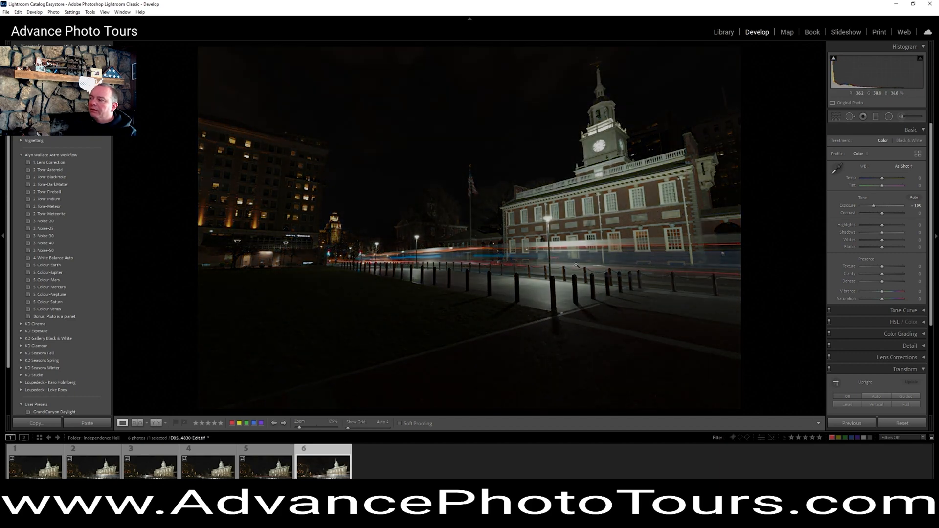
{"action": "key", "text": "equal"}
{"action": "key", "text": "equal"}
{"action": "key", "text": "equal"}
{"action": "key", "text": "equal"}
{"action": "key", "text": "equal"}
{"action": "key", "text": "equal"}
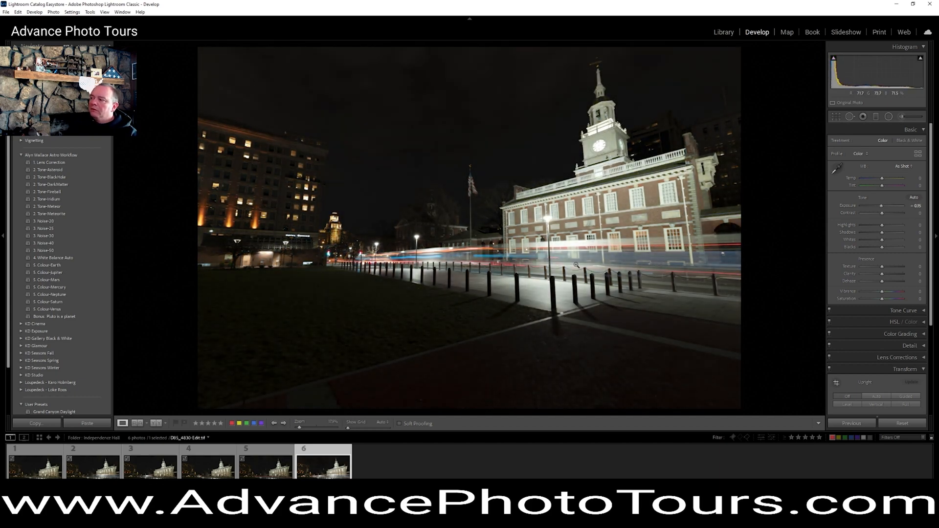
{"action": "key", "text": "equal"}
{"action": "key", "text": "equal"}
{"action": "key", "text": "equal"}
{"action": "key", "text": "equal"}
{"action": "key", "text": "equal"}
{"action": "key", "text": "equal"}
{"action": "key", "text": "equal"}
{"action": "key", "text": "equal"}
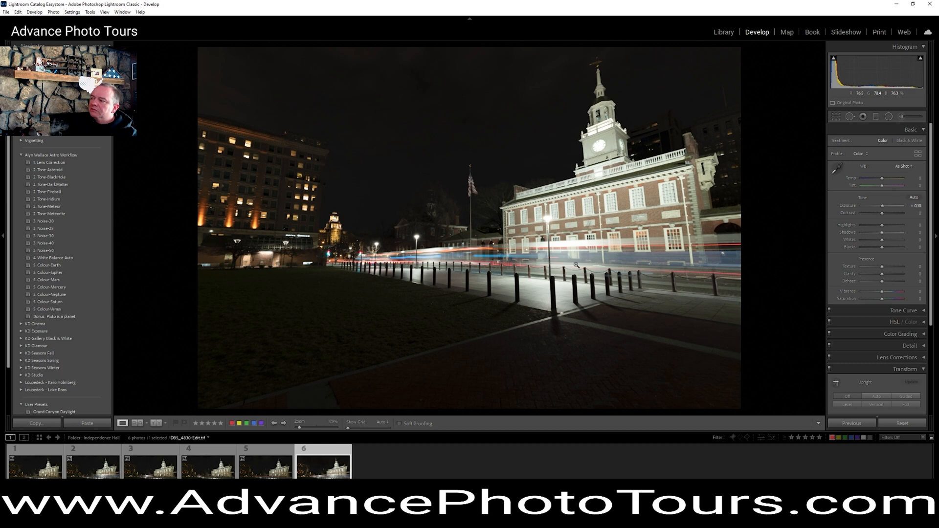
{"action": "key", "text": "minus"}
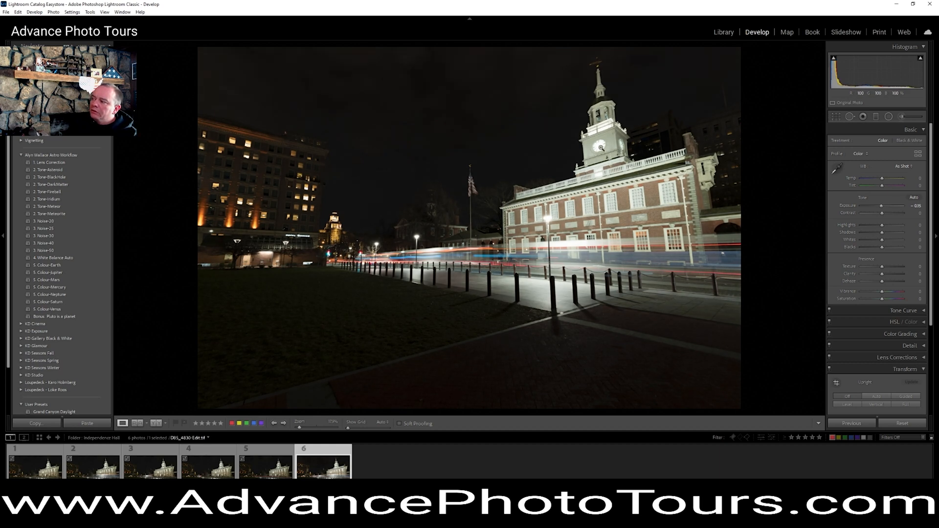
{"action": "left_click", "coordinate": [601, 148]}
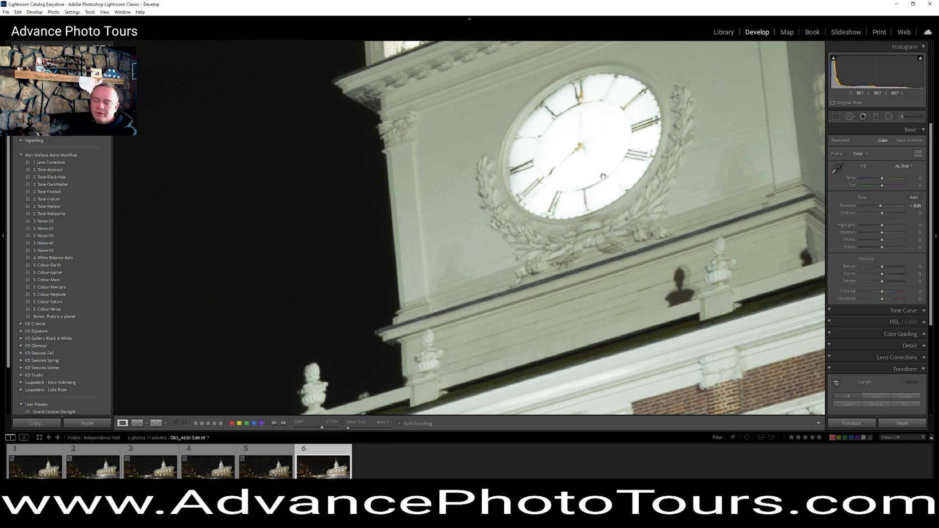
Raise the composite's Contrast to +26 while viewing the tower's clock face up close.
{"action": "key", "text": "plus"}
{"action": "key", "text": "plus"}
{"action": "key", "text": "plus"}
{"action": "key", "text": "plus"}
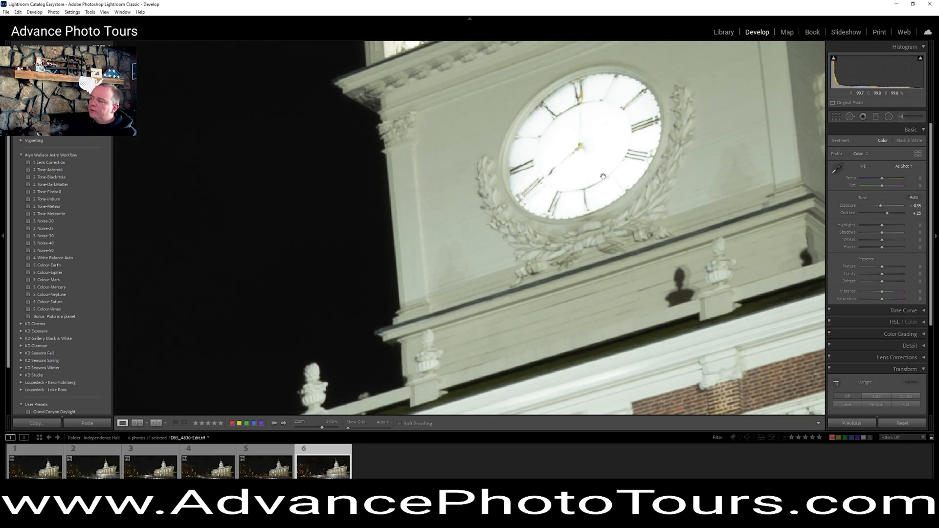
Set the composite's Highlights to -8, checking the clock face for detail.
{"action": "key", "text": "minus"}
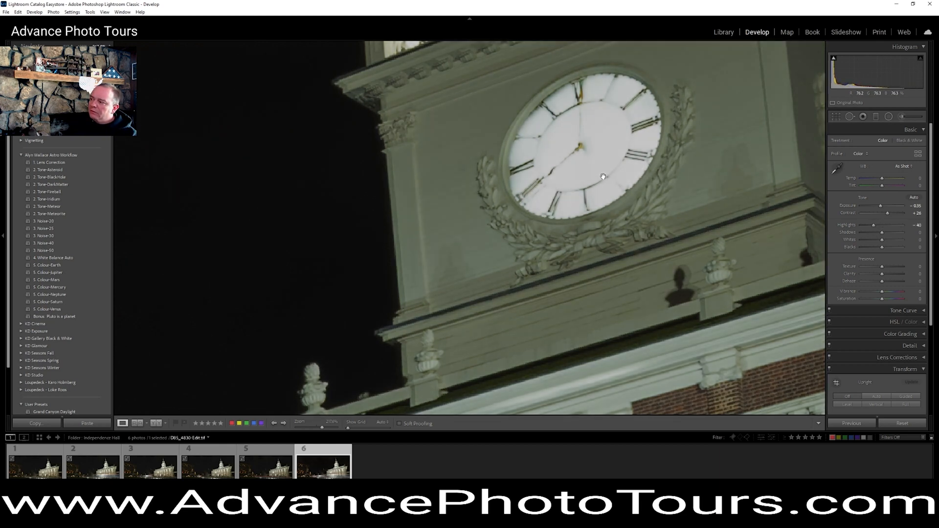
{"action": "left_click", "coordinate": [603, 176]}
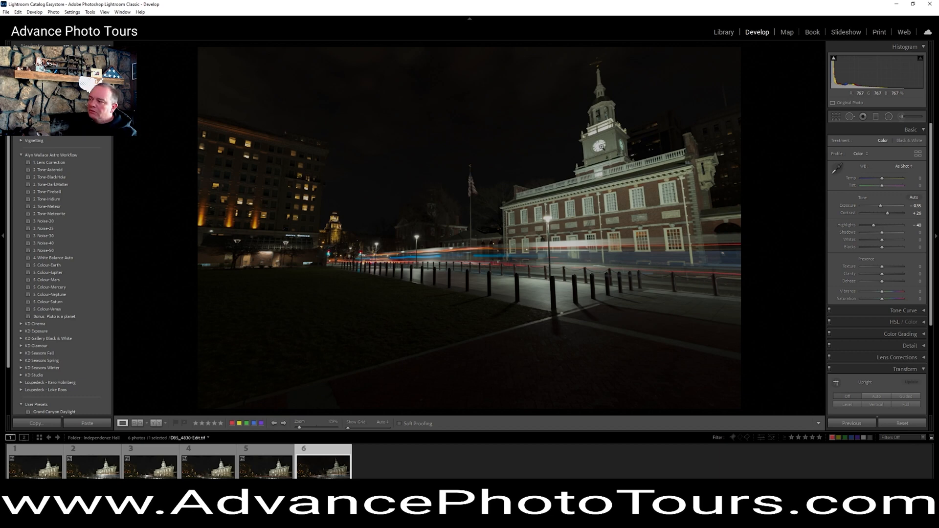
{"action": "key", "text": "plus"}
{"action": "key", "text": "plus"}
{"action": "key", "text": "plus"}
{"action": "key", "text": "plus"}
{"action": "key", "text": "plus"}
{"action": "key", "text": "plus"}
{"action": "key", "text": "plus"}
{"action": "key", "text": "plus"}
{"action": "key", "text": "minus"}
{"action": "key", "text": "minus"}
{"action": "key", "text": "minus"}
{"action": "key", "text": "minus"}
{"action": "key", "text": "plus"}
{"action": "key", "text": "plus"}
{"action": "key", "text": "plus"}
{"action": "key", "text": "plus"}
{"action": "key", "text": "plus"}
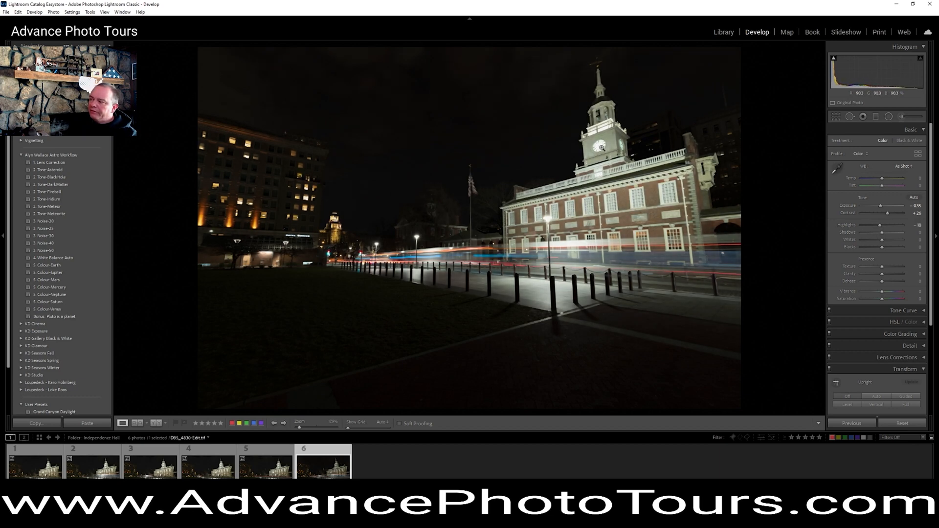
{"action": "key", "text": "minus"}
{"action": "key", "text": "minus"}
{"action": "key", "text": "minus"}
{"action": "key", "text": "minus"}
{"action": "key", "text": "minus"}
{"action": "key", "text": "minus"}
{"action": "key", "text": "minus"}
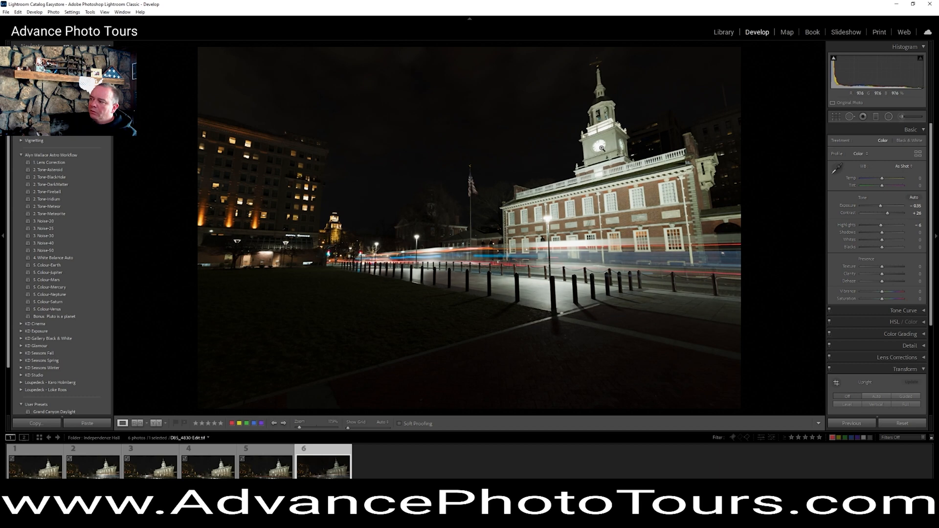
{"action": "left_click", "coordinate": [602, 149]}
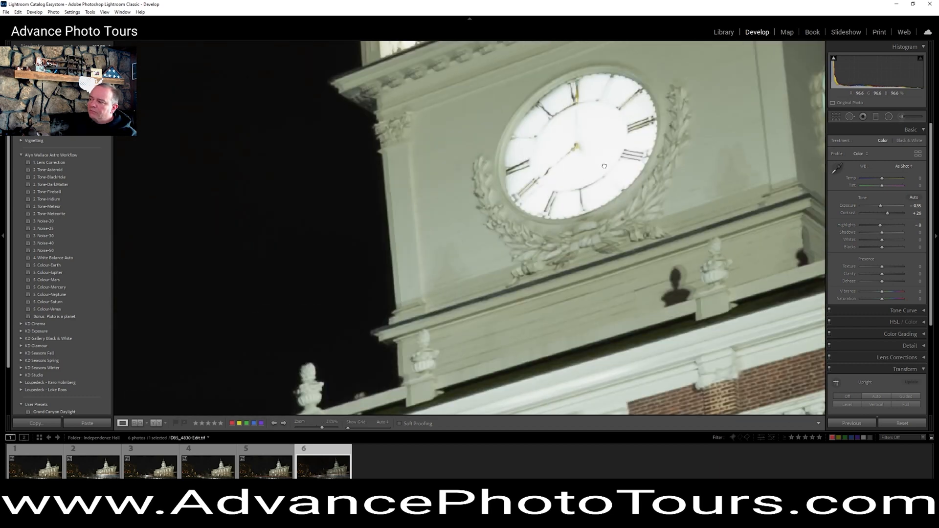
{"action": "left_click", "coordinate": [604, 166]}
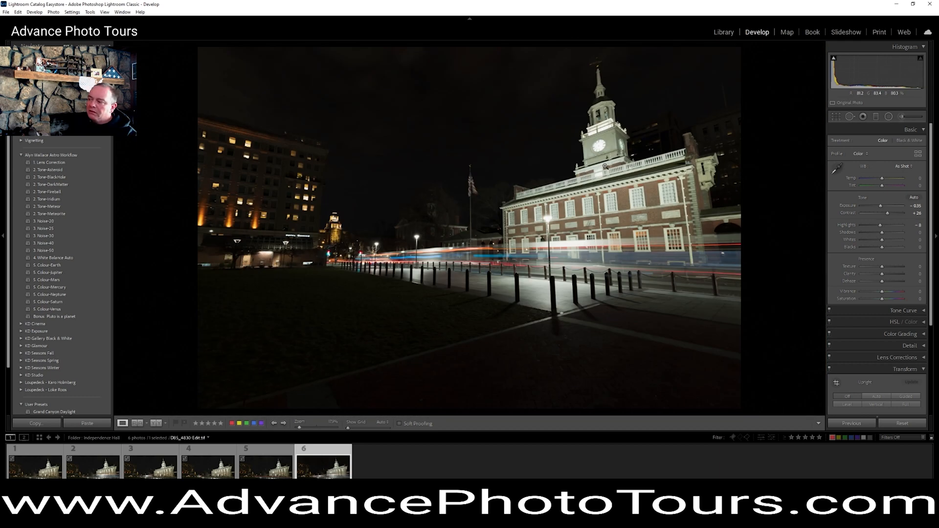
Raise the composite's Shadows to +45.
{"action": "key", "text": "plus"}
{"action": "key", "text": "plus"}
{"action": "key", "text": "plus"}
{"action": "key", "text": "plus"}
{"action": "key", "text": "plus"}
{"action": "key", "text": "plus"}
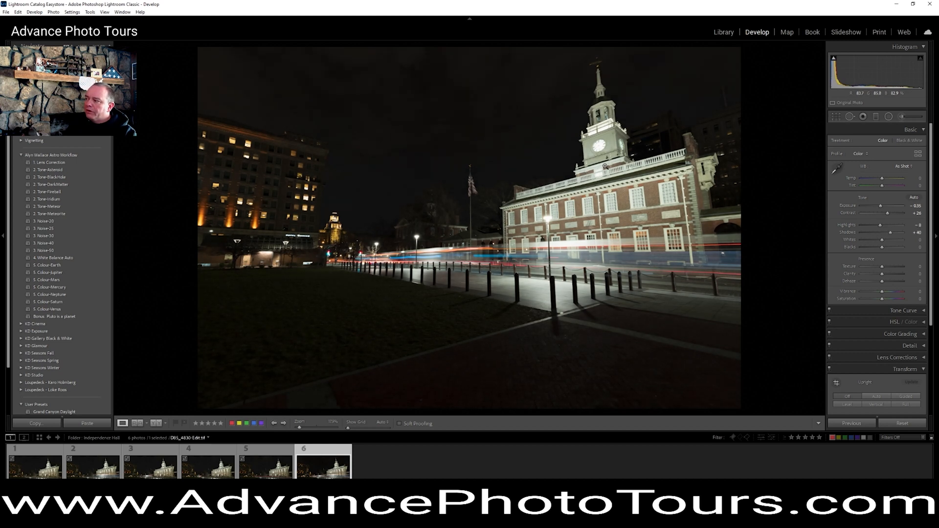
{"action": "key", "text": "plus"}
{"action": "key", "text": "plus"}
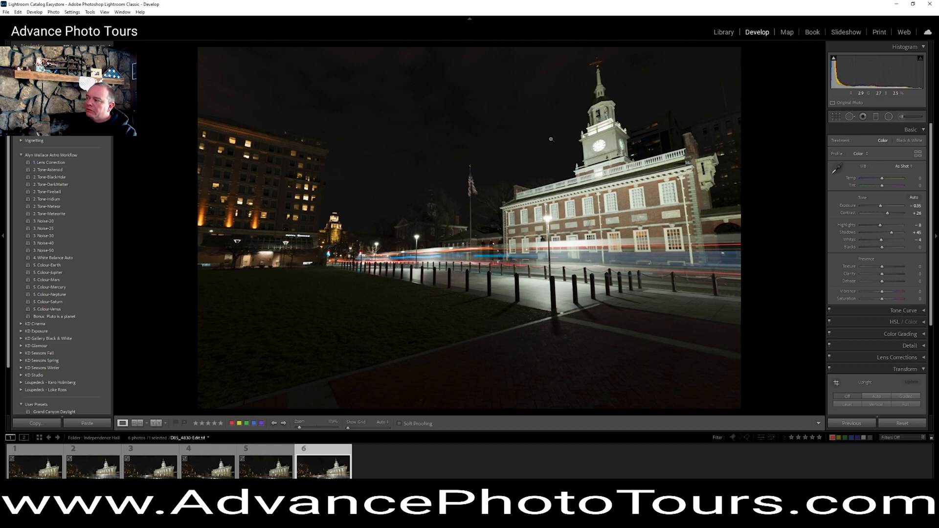
Set Whites to -44 and Blacks to -15, checking the clock face up close.
{"action": "left_click", "coordinate": [604, 152]}
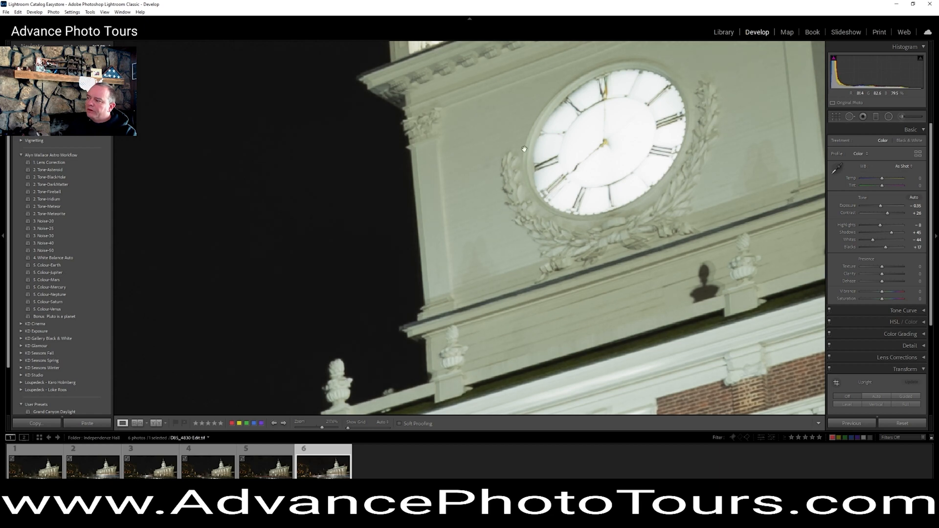
{"action": "left_click", "coordinate": [504, 150]}
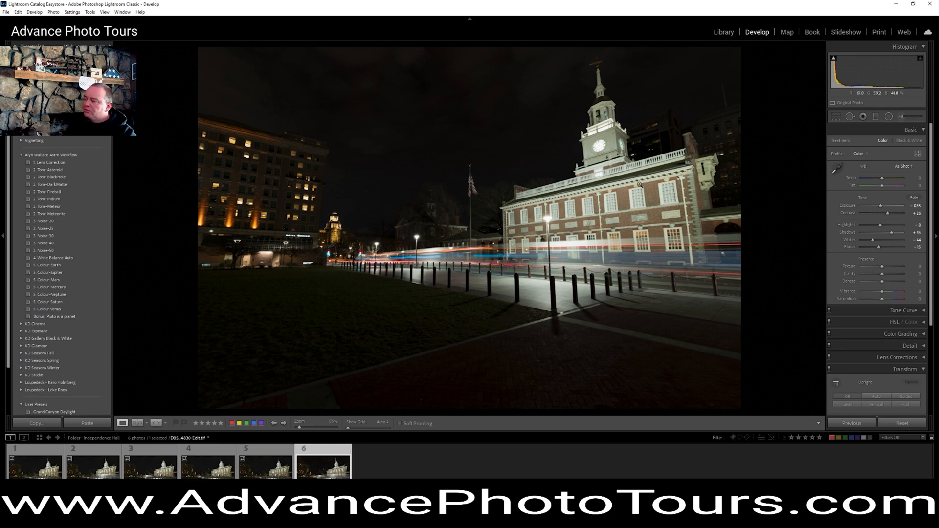
Try both extremes of Dehaze on the composite and settle on +27.
{"action": "key", "text": "minus"}
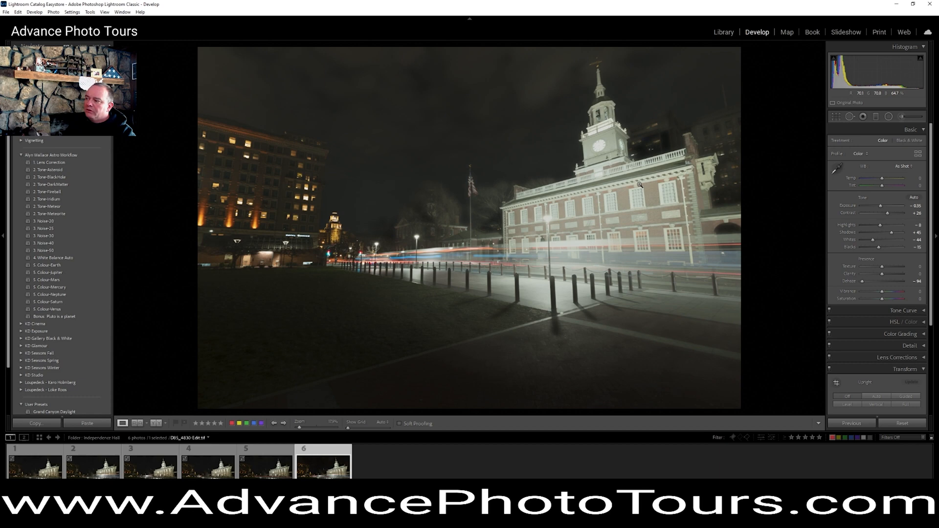
{"action": "key", "text": "equal"}
{"action": "key", "text": "equal"}
{"action": "key", "text": "equal"}
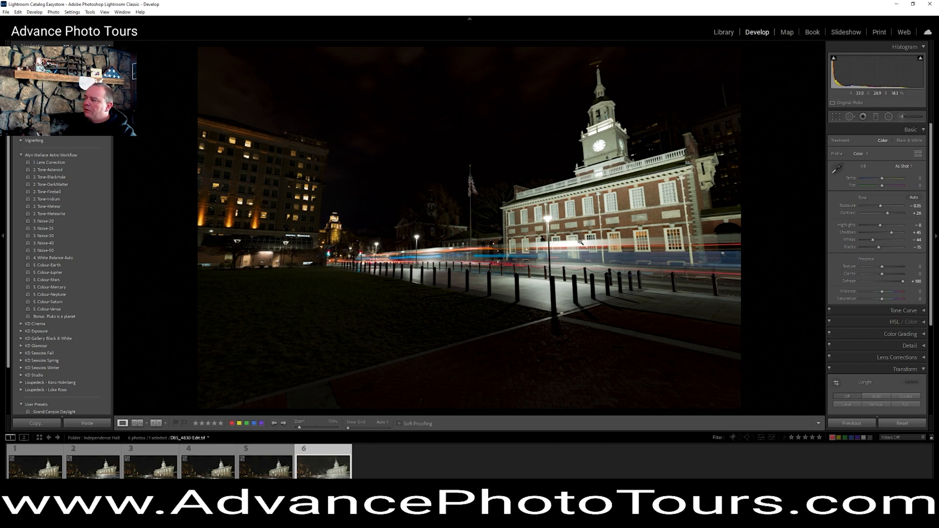
{"action": "left_click", "coordinate": [622, 207]}
{"action": "left_click", "coordinate": [621, 208]}
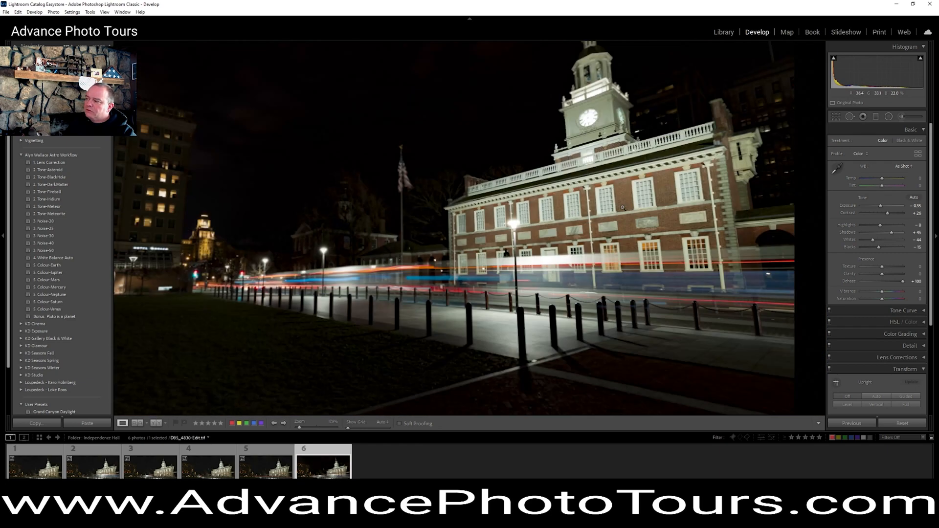
{"action": "key", "text": "minus"}
{"action": "key", "text": "minus"}
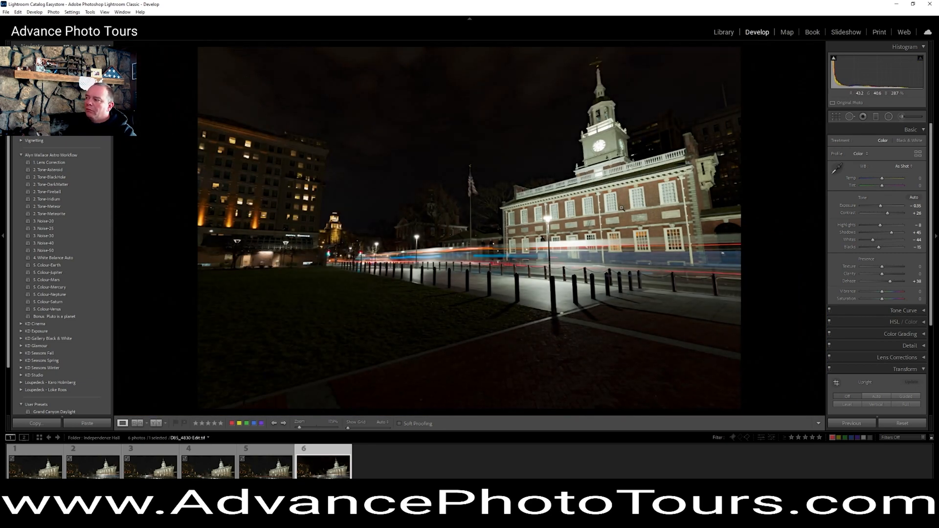
{"action": "key", "text": "equal"}
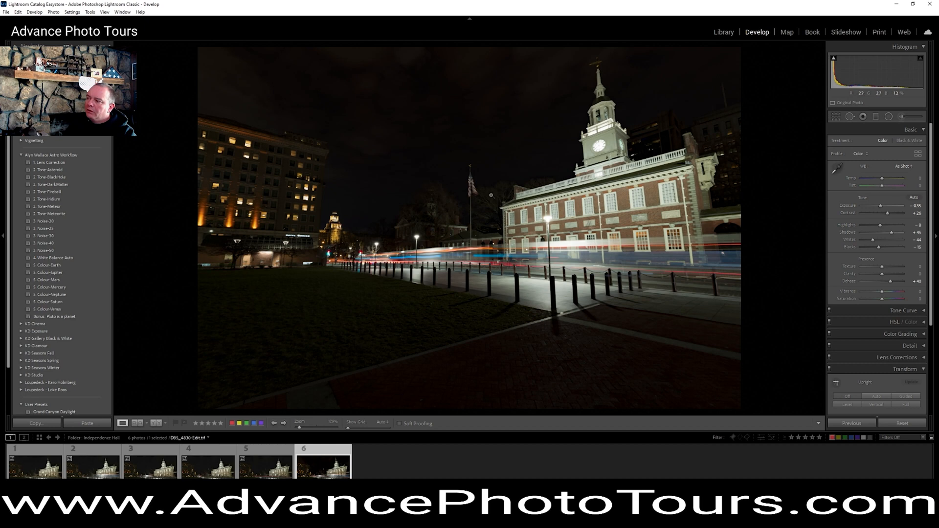
{"action": "key", "text": "minus"}
{"action": "key", "text": "equal"}
Set the composite's Vibrance to +54, checking the colour of the hall's brickwork up close.
{"action": "key", "text": "minus"}
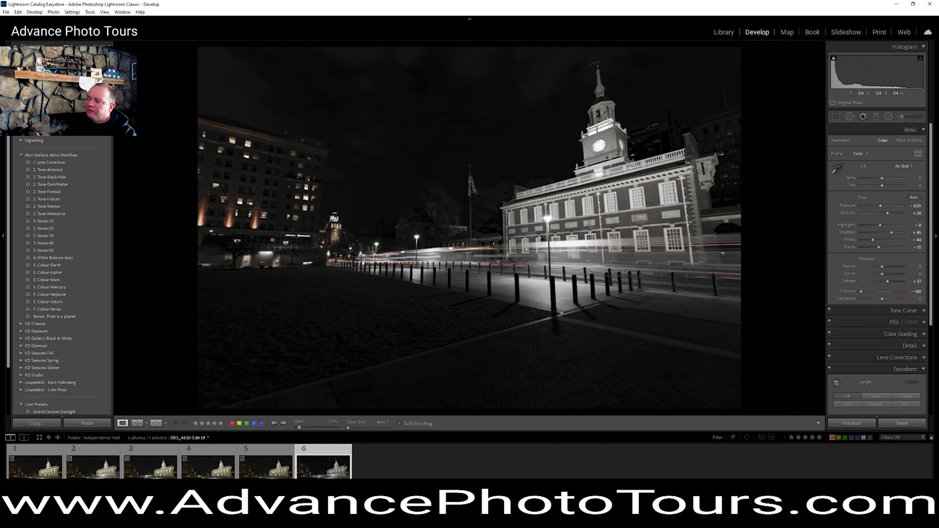
{"action": "key", "text": "plus"}
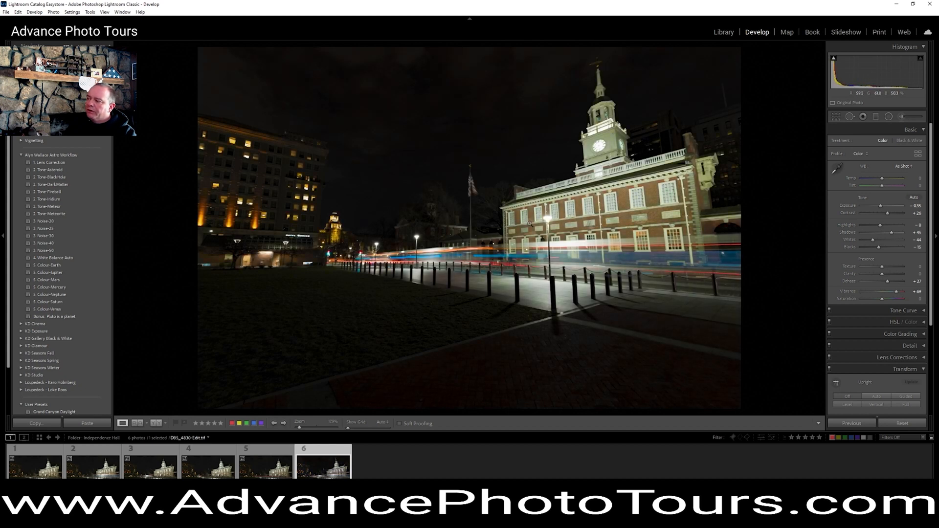
{"action": "key", "text": "minus"}
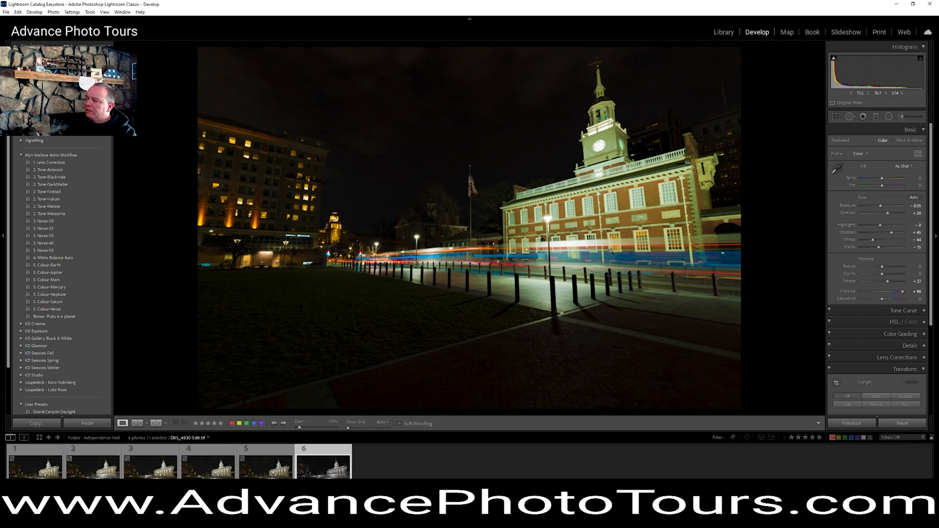
{"action": "key", "text": "minus"}
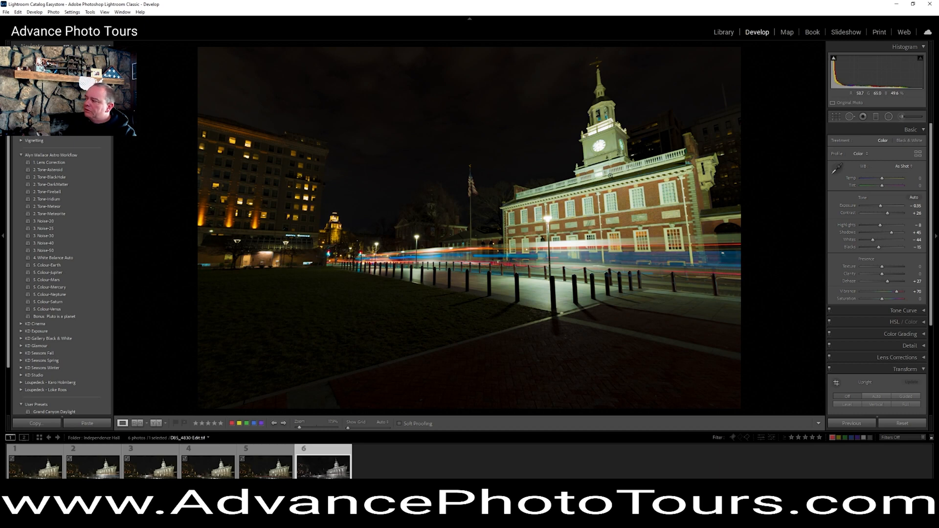
{"action": "key", "text": "minus"}
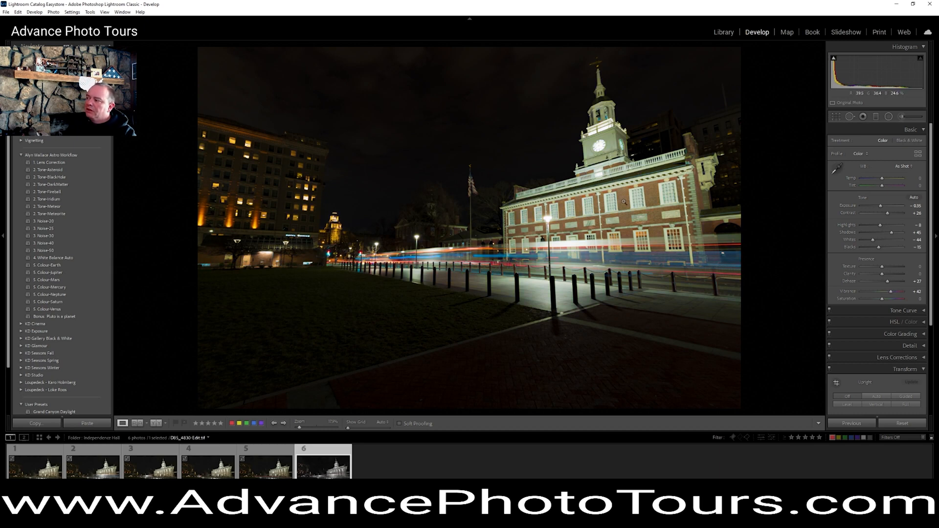
{"action": "left_click", "coordinate": [611, 177]}
{"action": "key", "text": "plus"}
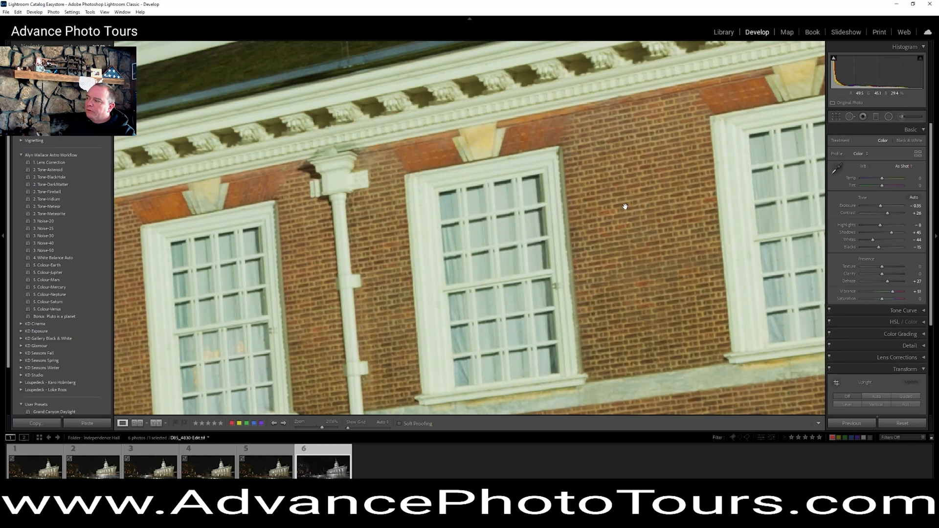
{"action": "left_click", "coordinate": [625, 206]}
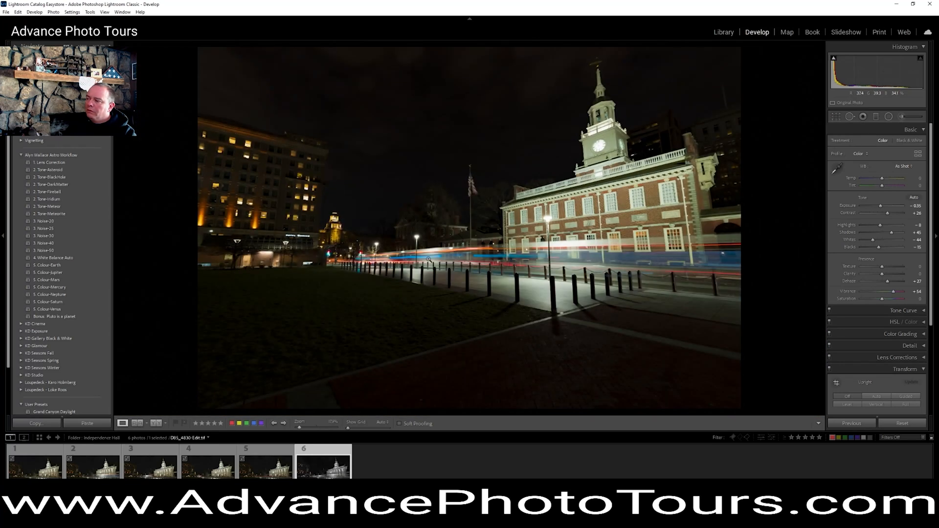
Inspect the light trails up close, try both extremes of Saturation on the composite and settle on +4.
{"action": "left_click", "coordinate": [419, 262]}
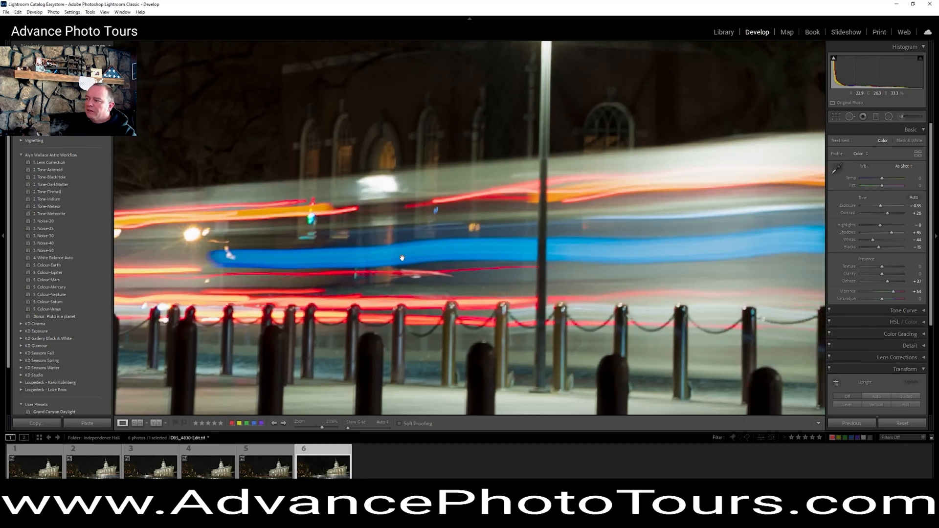
{"action": "left_click", "coordinate": [402, 258]}
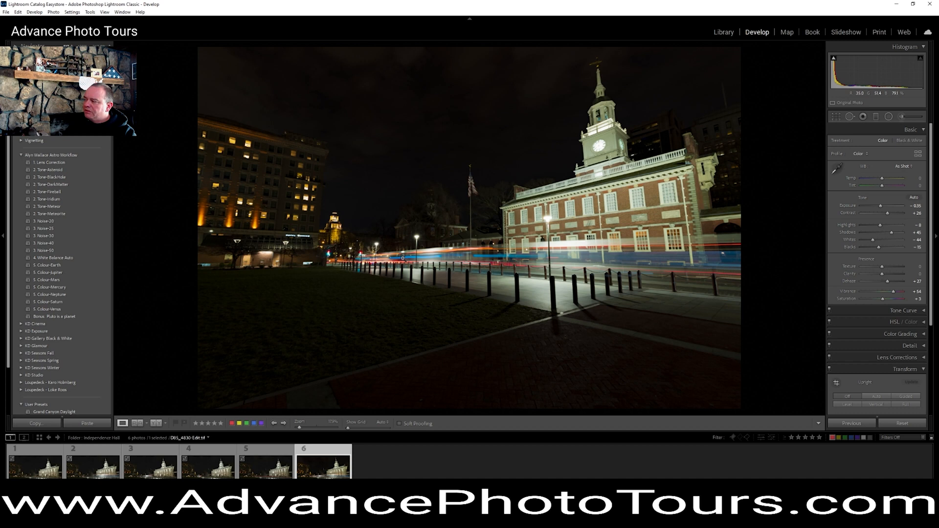
{"action": "key", "text": "shift+minus"}
{"action": "key", "text": "shift+minus"}
{"action": "key", "text": "shift+minus"}
{"action": "key", "text": "shift+minus"}
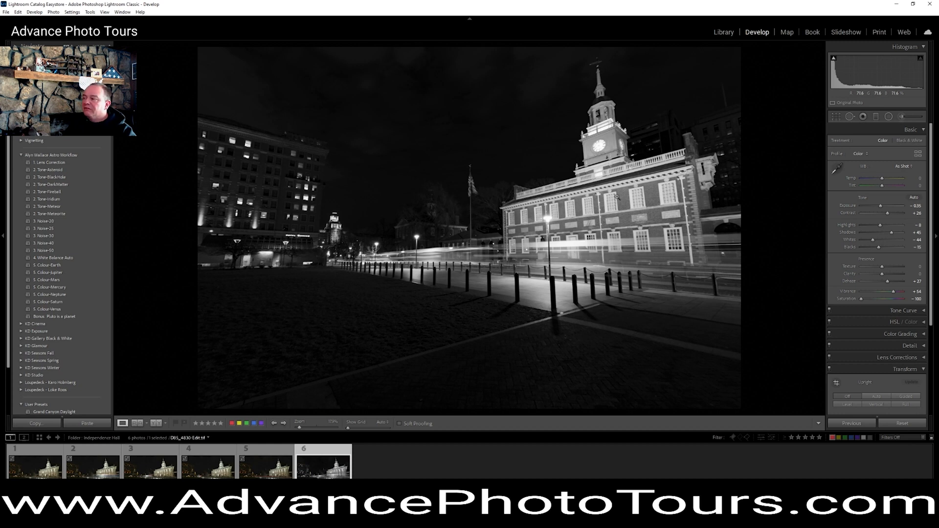
{"action": "key", "text": "shift+equal"}
{"action": "key", "text": "shift+equal"}
{"action": "key", "text": "shift+equal"}
{"action": "key", "text": "shift+equal"}
{"action": "key", "text": "shift+equal"}
{"action": "key", "text": "shift+equal"}
{"action": "key", "text": "shift+equal"}
{"action": "key", "text": "shift+equal"}
{"action": "key", "text": "shift+equal"}
{"action": "key", "text": "shift+equal"}
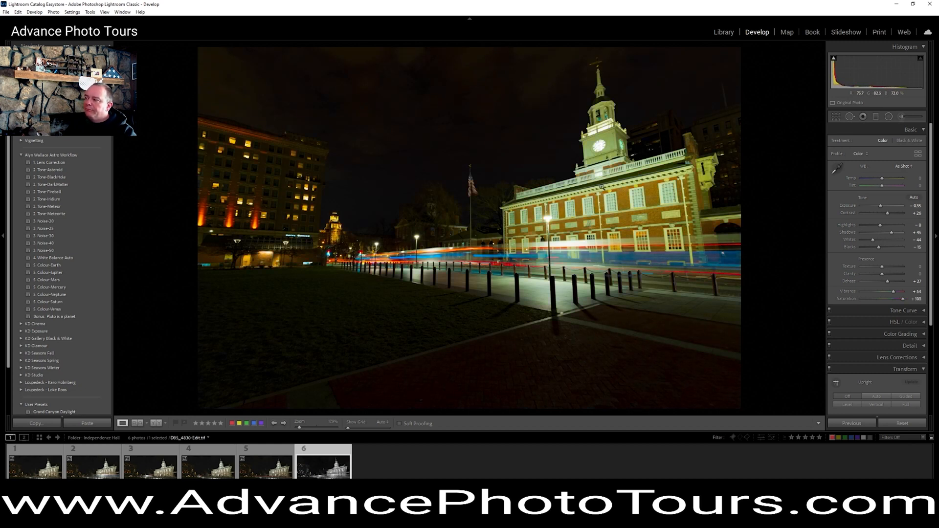
{"action": "key", "text": "minus"}
{"action": "key", "text": "minus"}
{"action": "key", "text": "minus"}
{"action": "key", "text": "minus"}
{"action": "key", "text": "minus"}
{"action": "key", "text": "minus"}
{"action": "key", "text": "minus"}
{"action": "key", "text": "minus"}
{"action": "key", "text": "minus"}
{"action": "key", "text": "minus"}
{"action": "key", "text": "minus"}
{"action": "key", "text": "minus"}
{"action": "key", "text": "minus"}
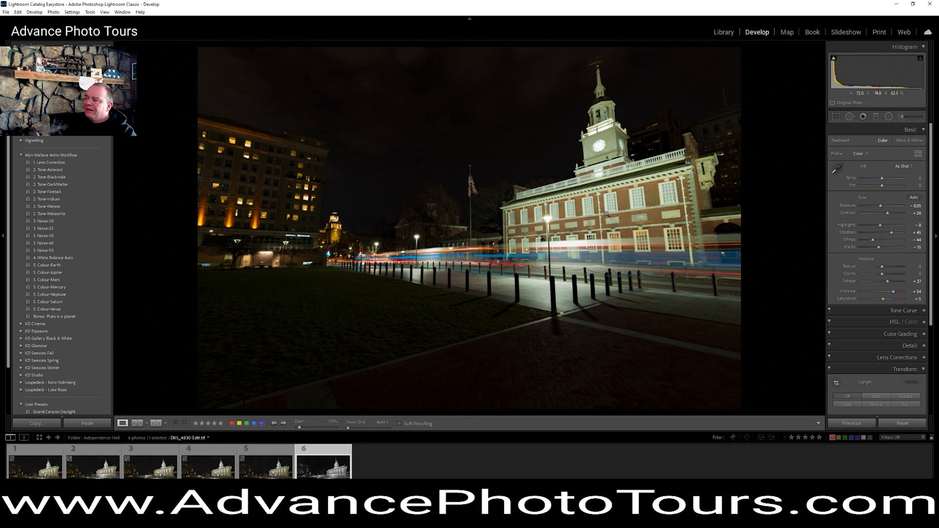
{"action": "key", "text": "minus"}
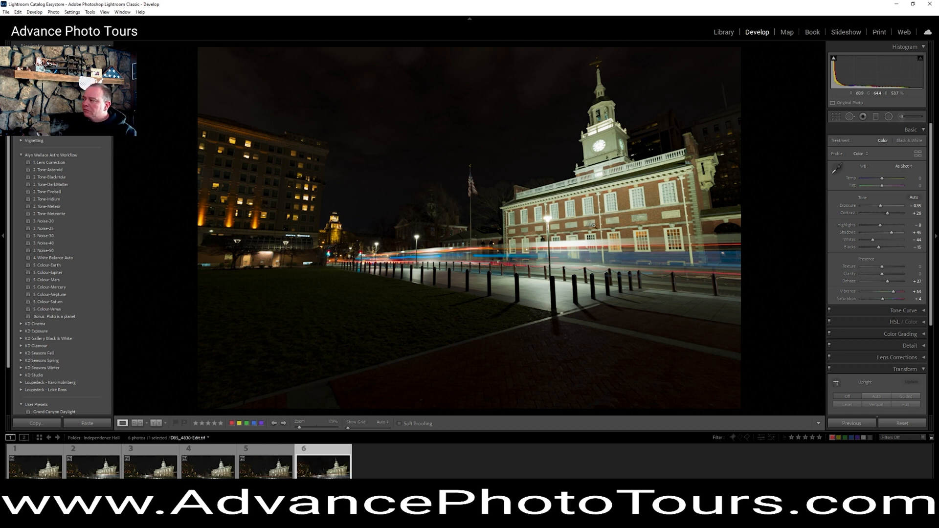
Try much cooler and much warmer white balance on the composite and settle on a Temp of +4.
{"action": "left_click", "coordinate": [582, 174]}
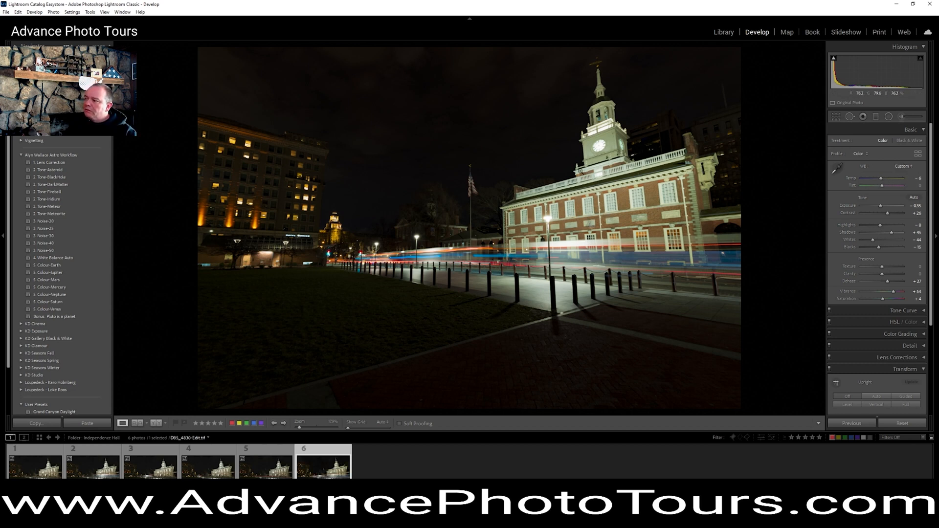
{"action": "left_click", "coordinate": [581, 175]}
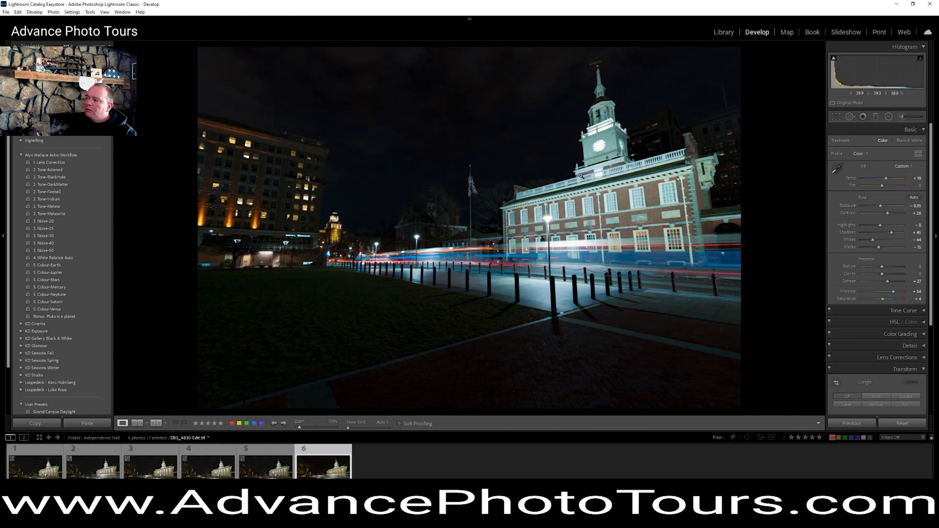
{"action": "left_click", "coordinate": [581, 176]}
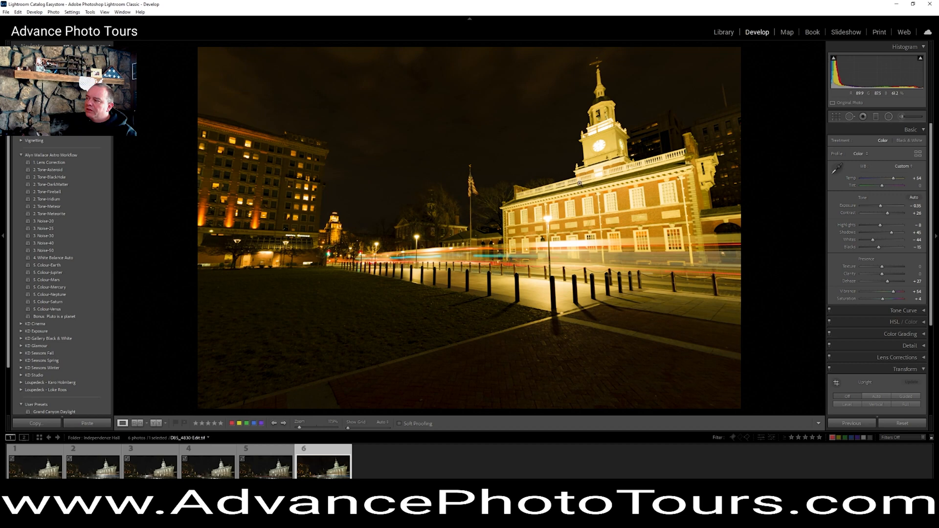
{"action": "left_click", "coordinate": [606, 165]}
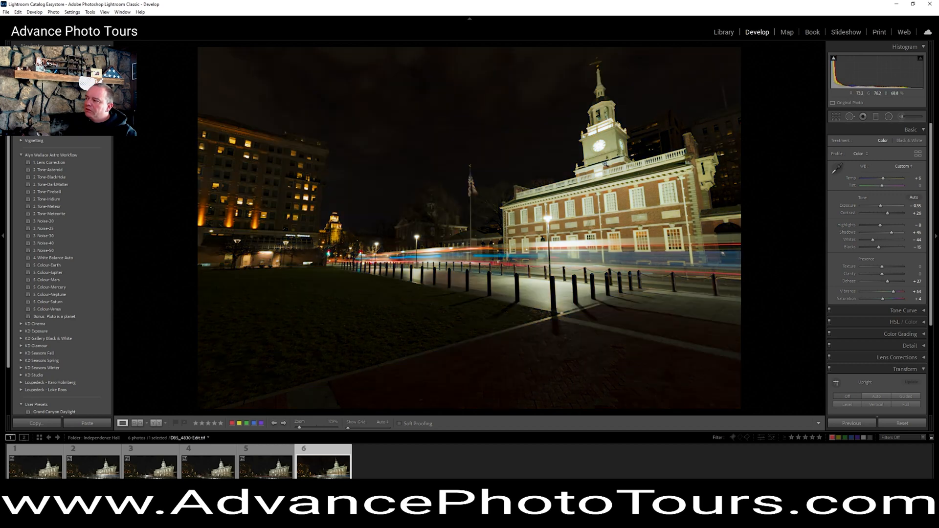
{"action": "left_click", "coordinate": [605, 166]}
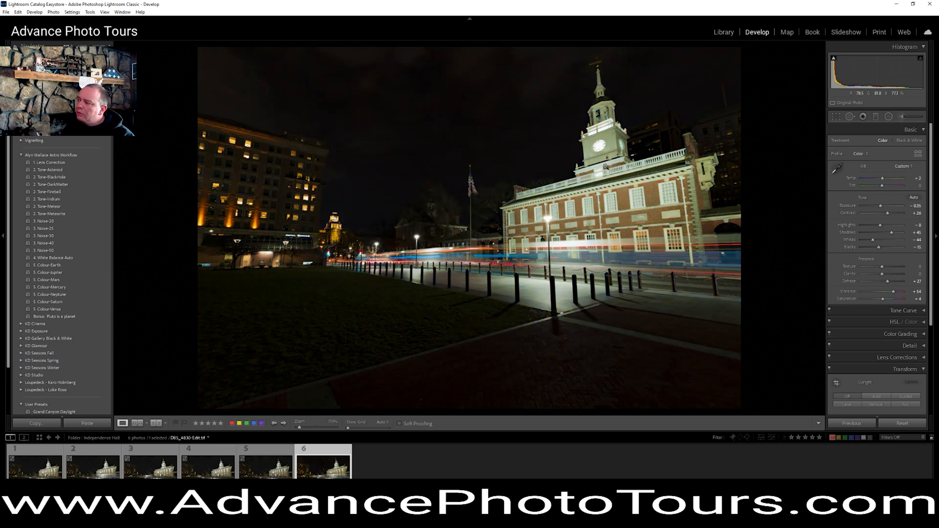
{"action": "left_click", "coordinate": [606, 170]}
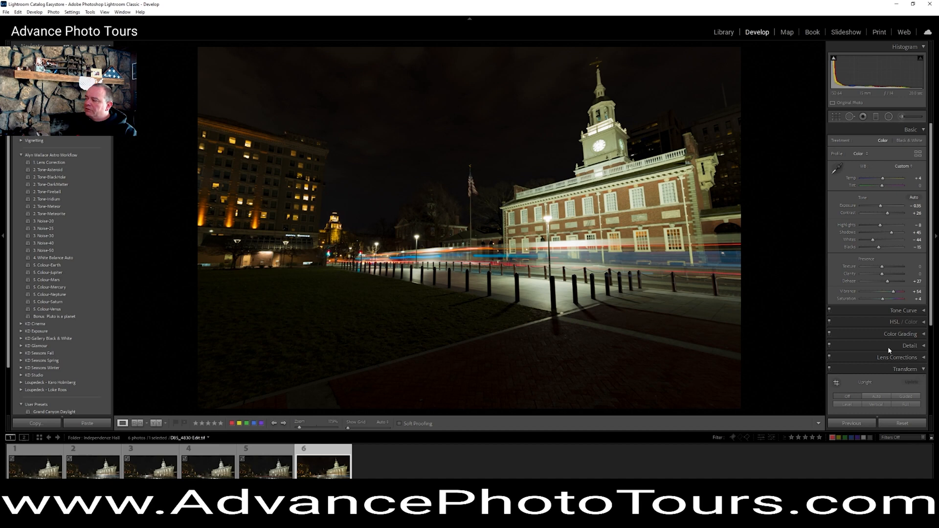
Apply the Auto Upright perspective correction to straighten the hall and check the building, leaving the Transform settings collapsed.
{"action": "scroll", "coordinate": [889, 350], "scroll_direction": "down", "scroll_amount": 3}
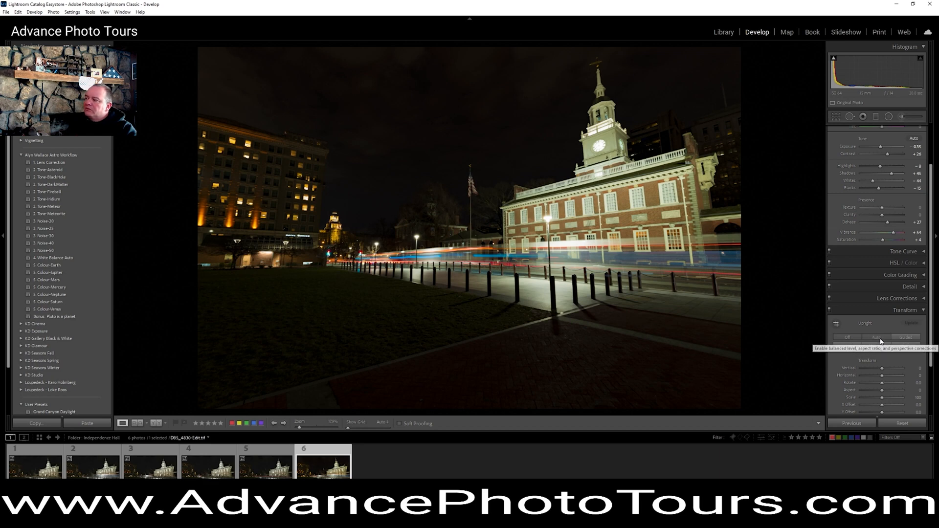
{"action": "left_click", "coordinate": [878, 338]}
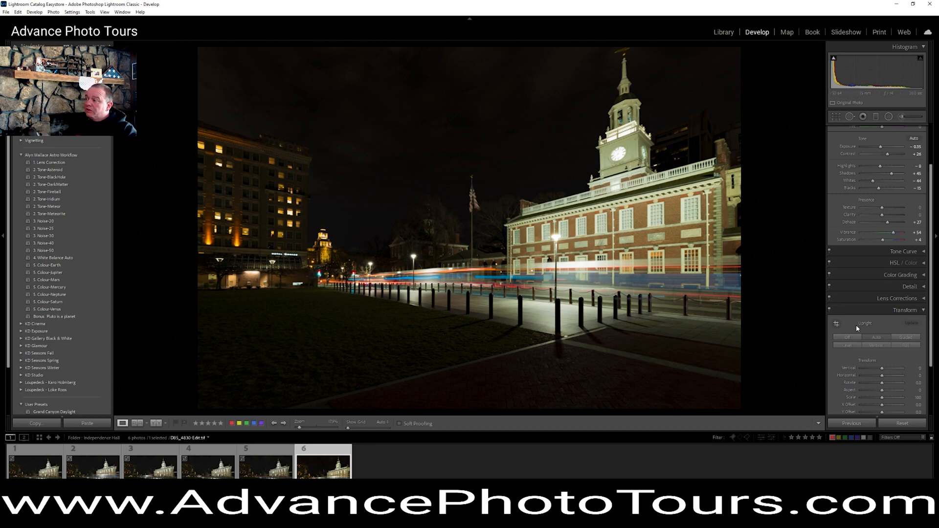
{"action": "left_click", "coordinate": [634, 226]}
{"action": "left_click", "coordinate": [635, 226]}
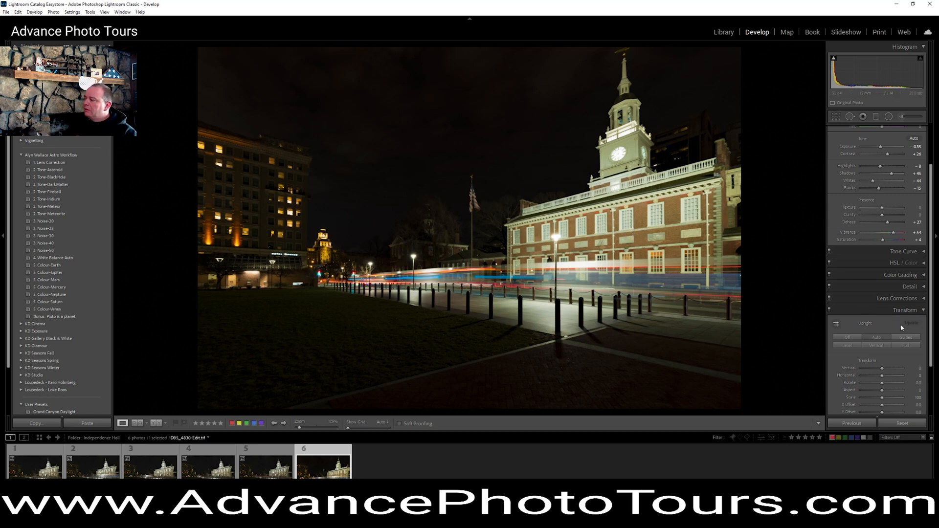
{"action": "left_click", "coordinate": [924, 312]}
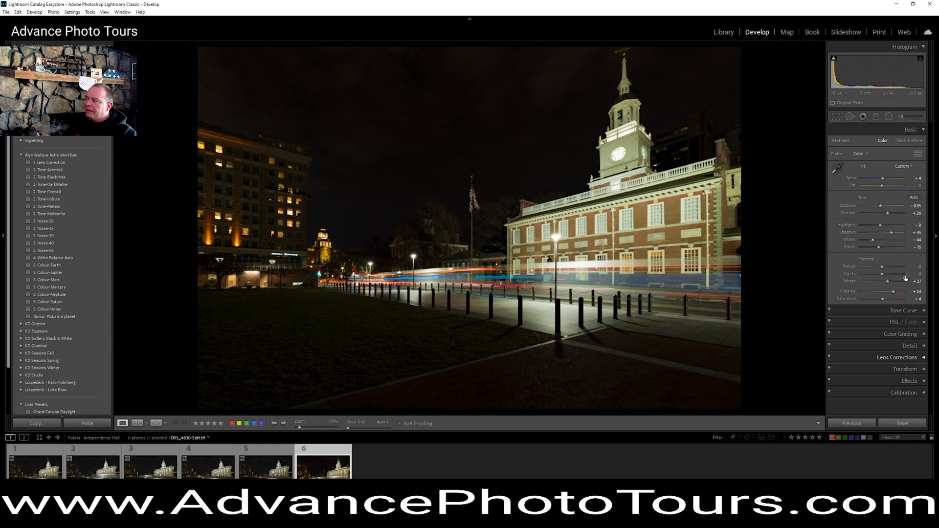
Start a crop with the 12 x 6.28 aspect ratio and place its frame at the upper edge of the photo to include the spire.
{"action": "left_click", "coordinate": [836, 117]}
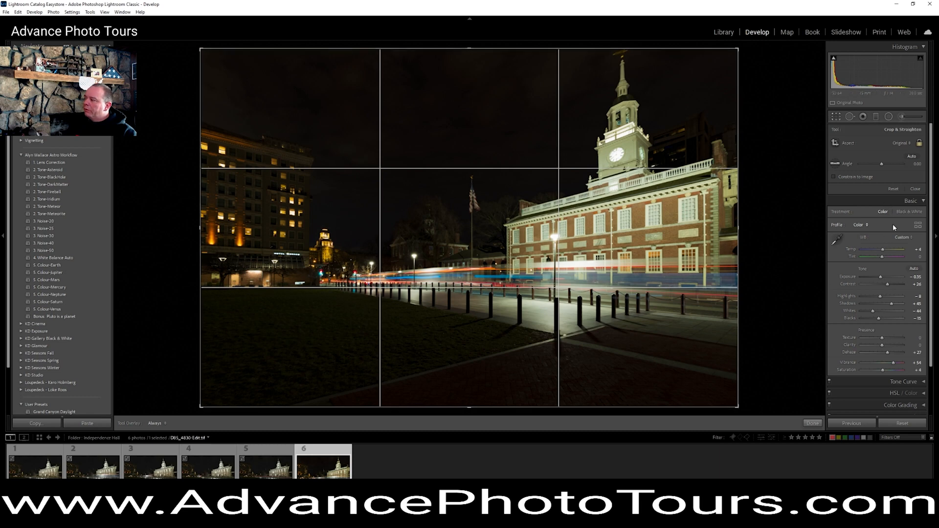
{"action": "left_click", "coordinate": [898, 143]}
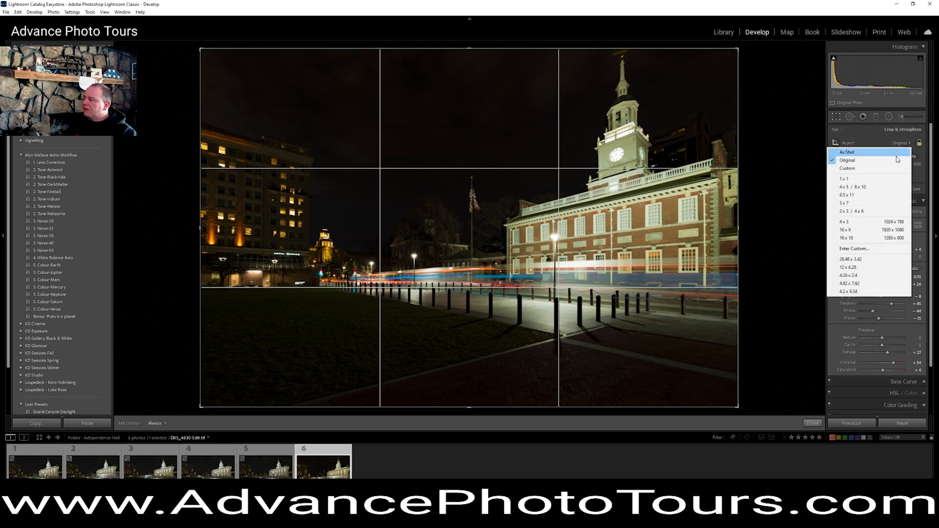
{"action": "left_click", "coordinate": [856, 267]}
{"action": "left_click_drag", "start_coordinate": [543, 217], "coordinate": [535, 262]}
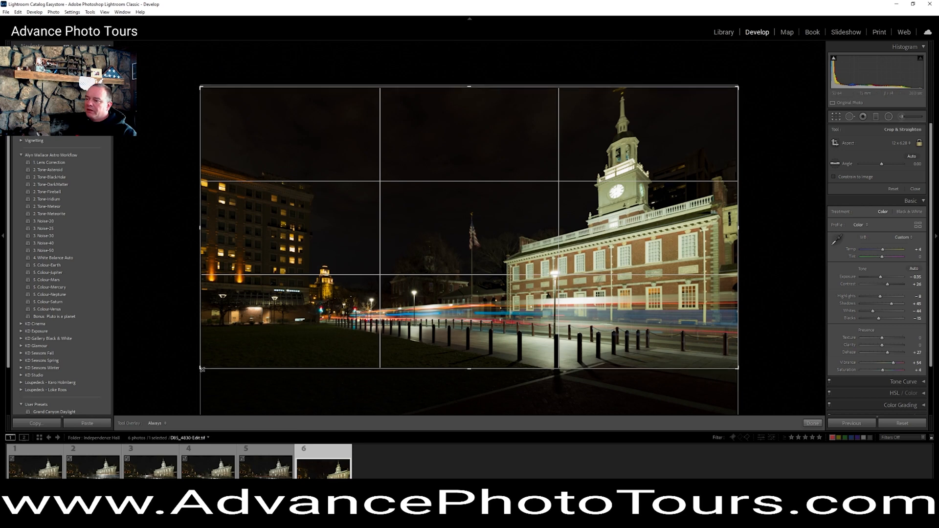
Tighten the crop frame around the hall and light trails, reposition it to trim the spire and keep more foreground, and apply the crop.
{"action": "left_click_drag", "start_coordinate": [209, 370], "coordinate": [263, 336]}
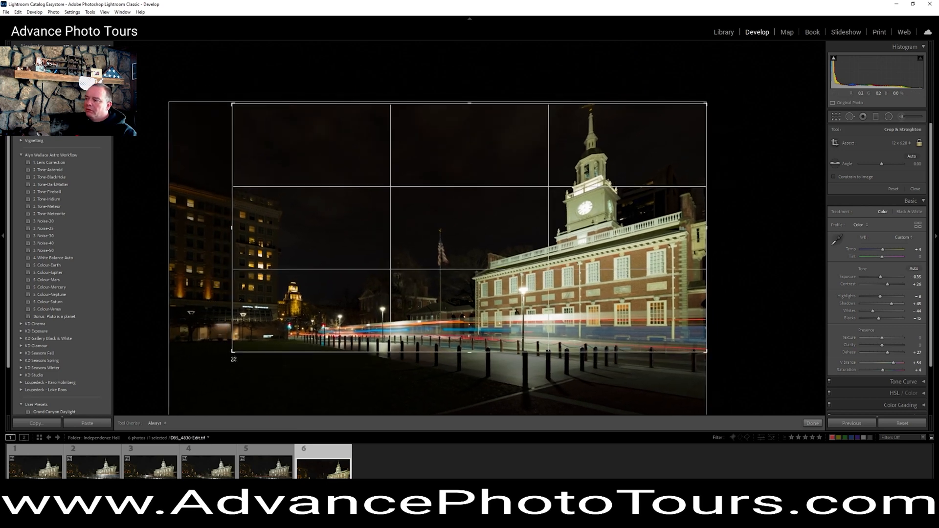
{"action": "left_click_drag", "start_coordinate": [416, 323], "coordinate": [419, 317]}
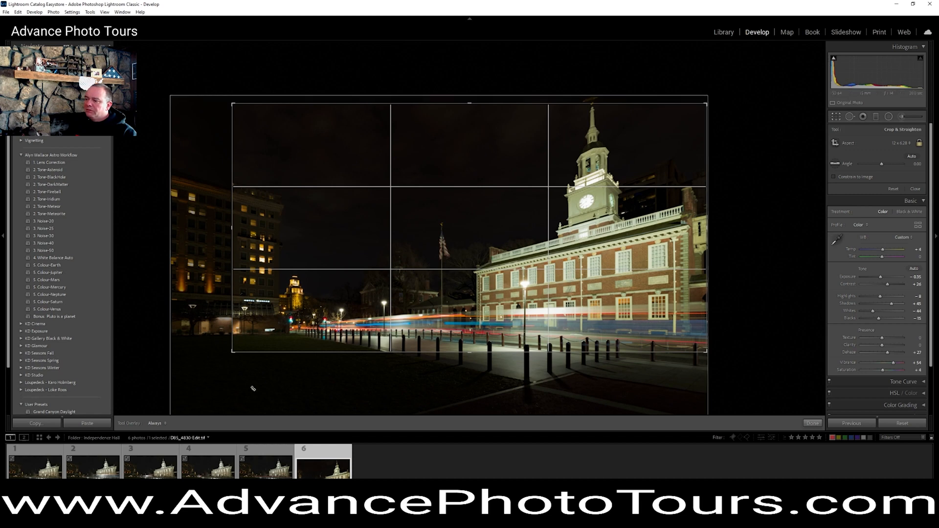
{"action": "left_click_drag", "start_coordinate": [231, 351], "coordinate": [214, 378]}
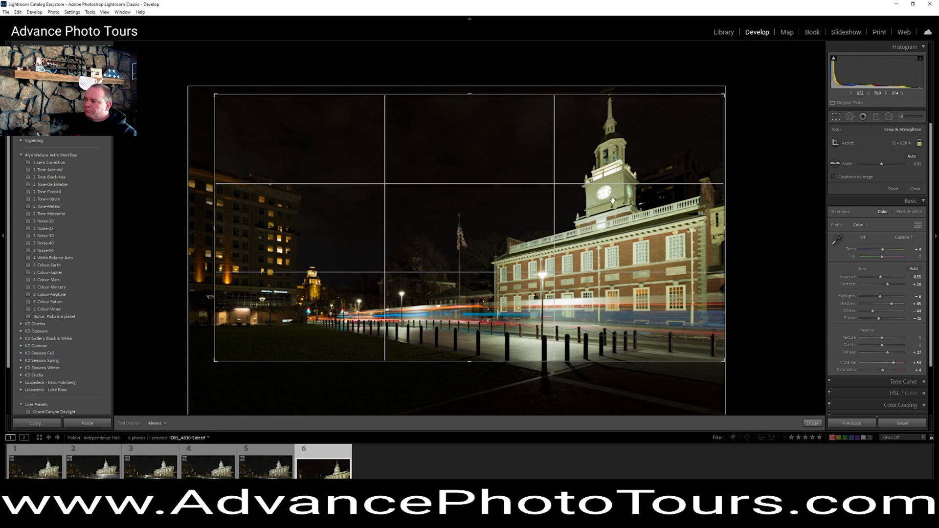
{"action": "left_click_drag", "start_coordinate": [613, 201], "coordinate": [615, 194]}
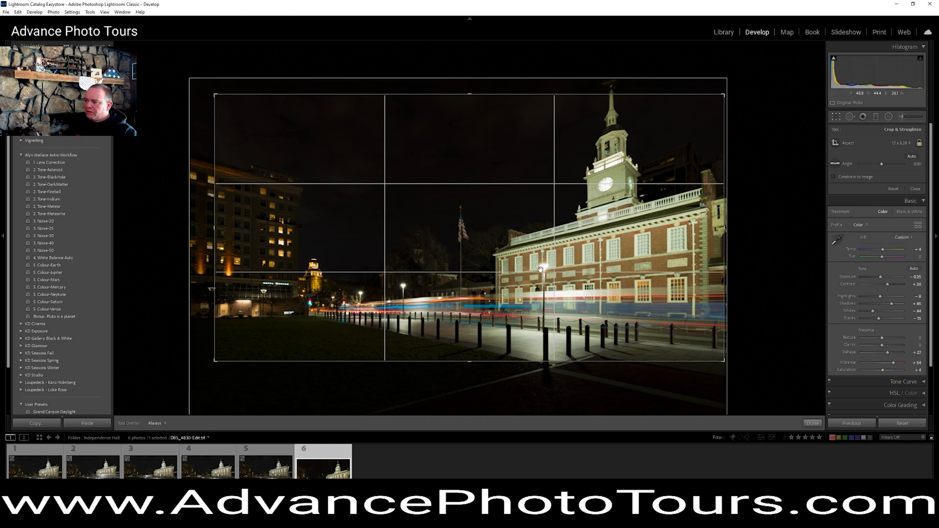
{"action": "left_click_drag", "start_coordinate": [480, 305], "coordinate": [457, 275]}
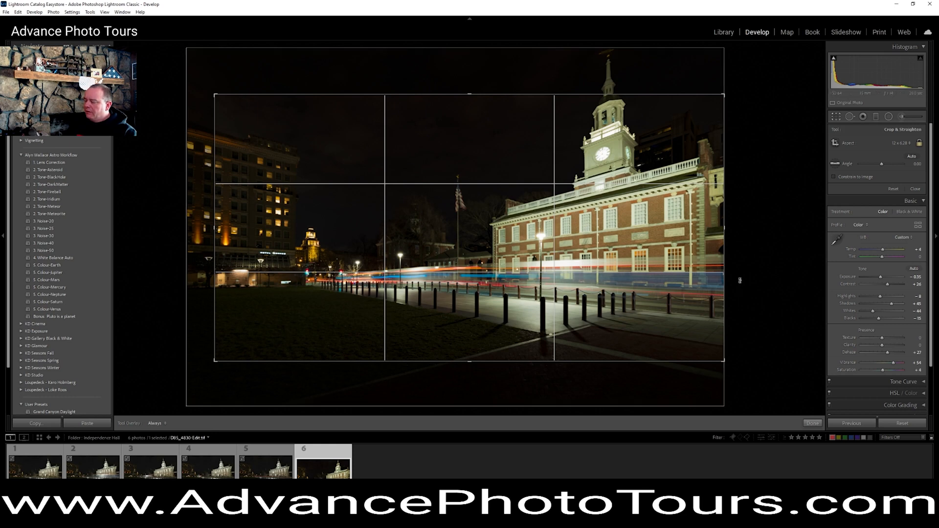
{"action": "key", "text": "d"}
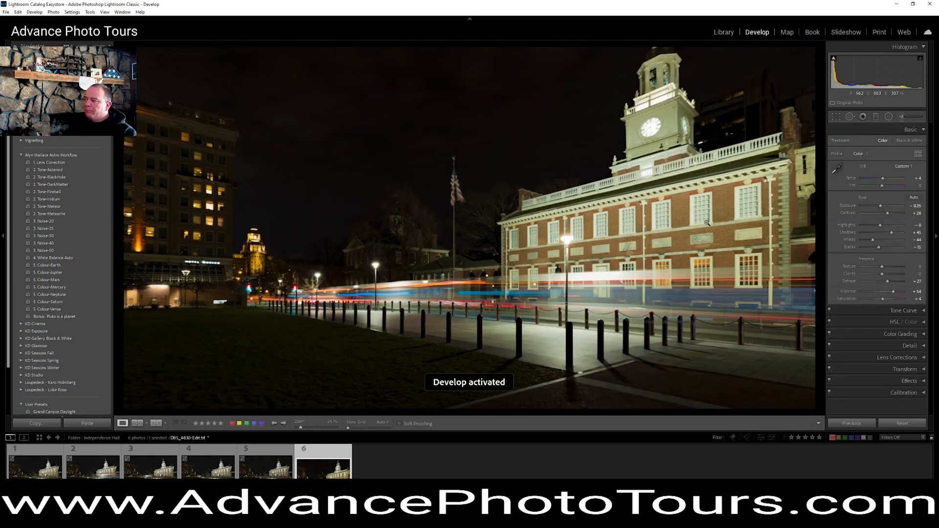